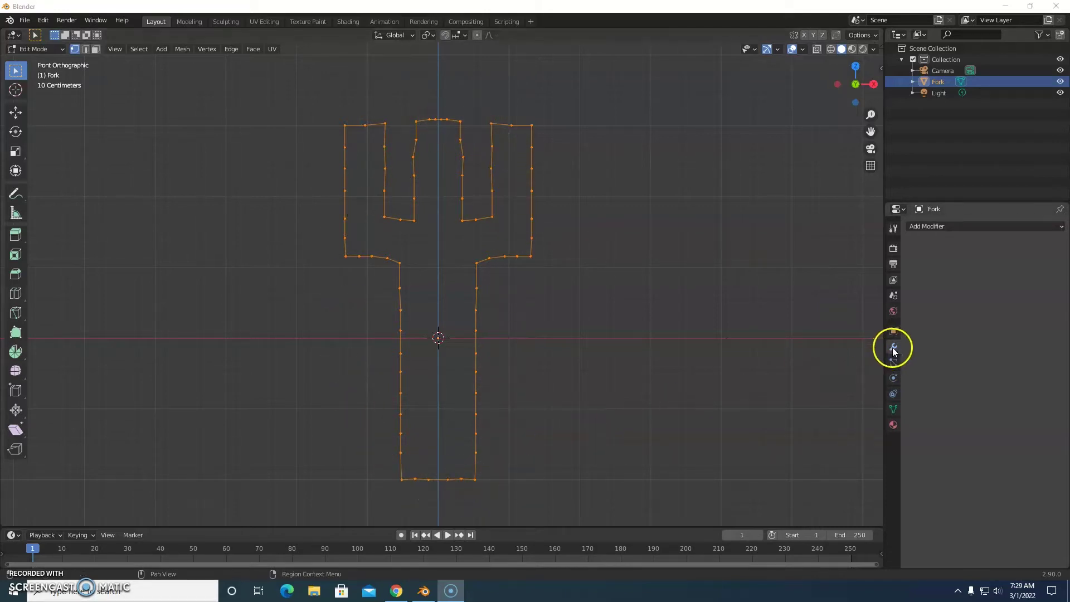
- Fill the selected fork outline with faces
click(949, 227)
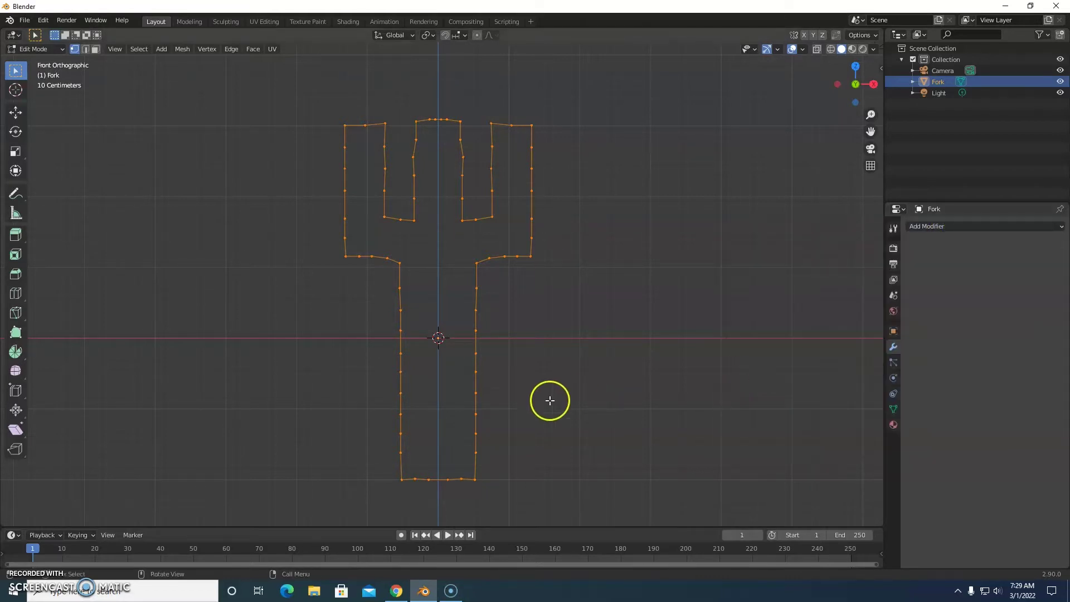
click(61, 48)
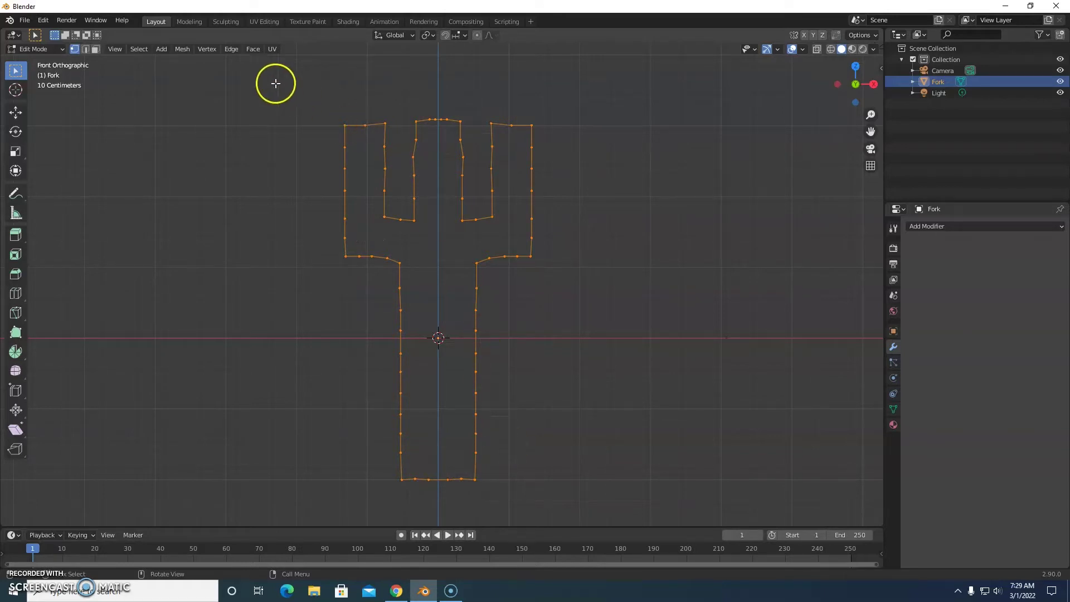
click(250, 49)
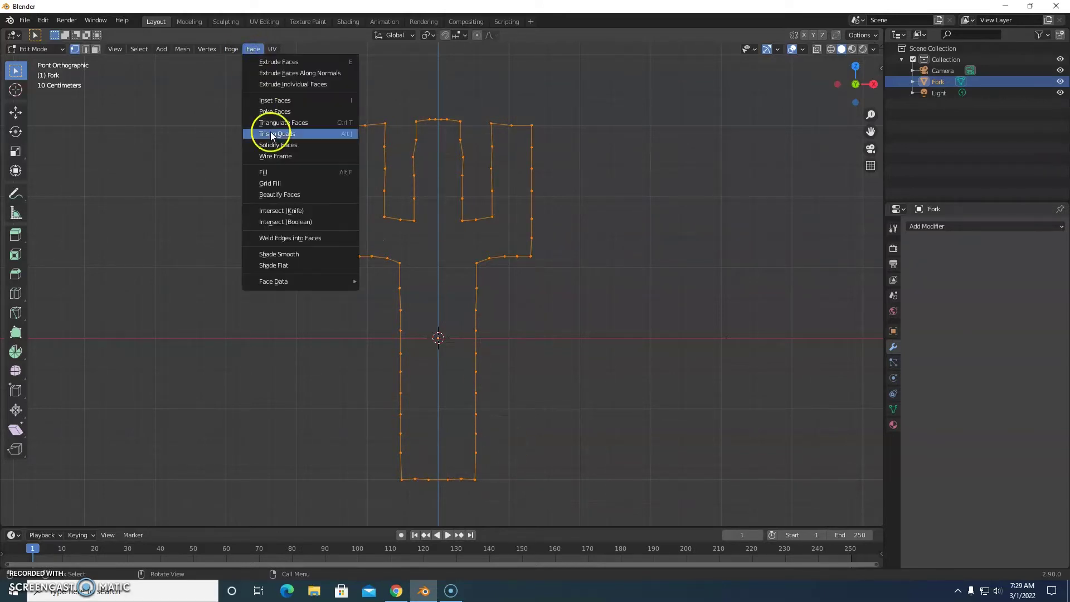
click(293, 174)
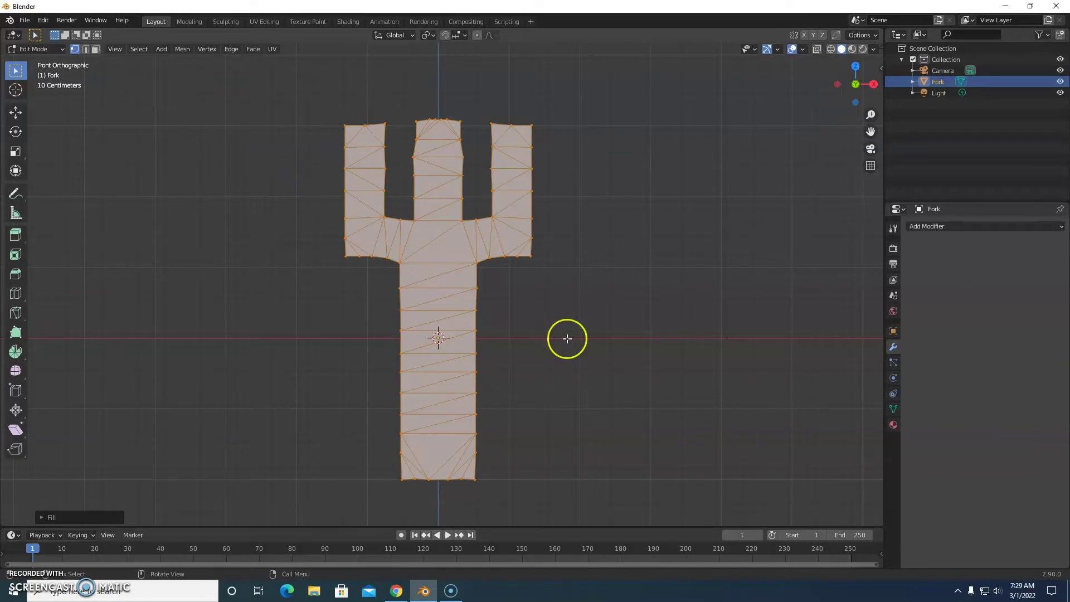
- In edge select mode, delete the diagonal and stray triangulation edges inside the fork's left prong, keeping the horizontal crossing edges
click(86, 51)
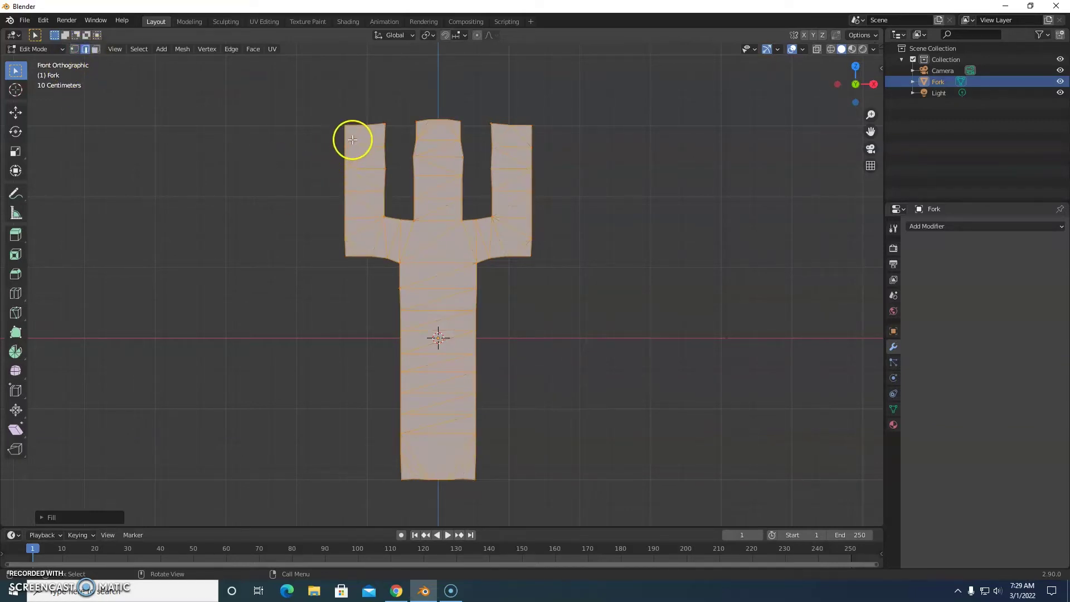
click(354, 136)
key(x)
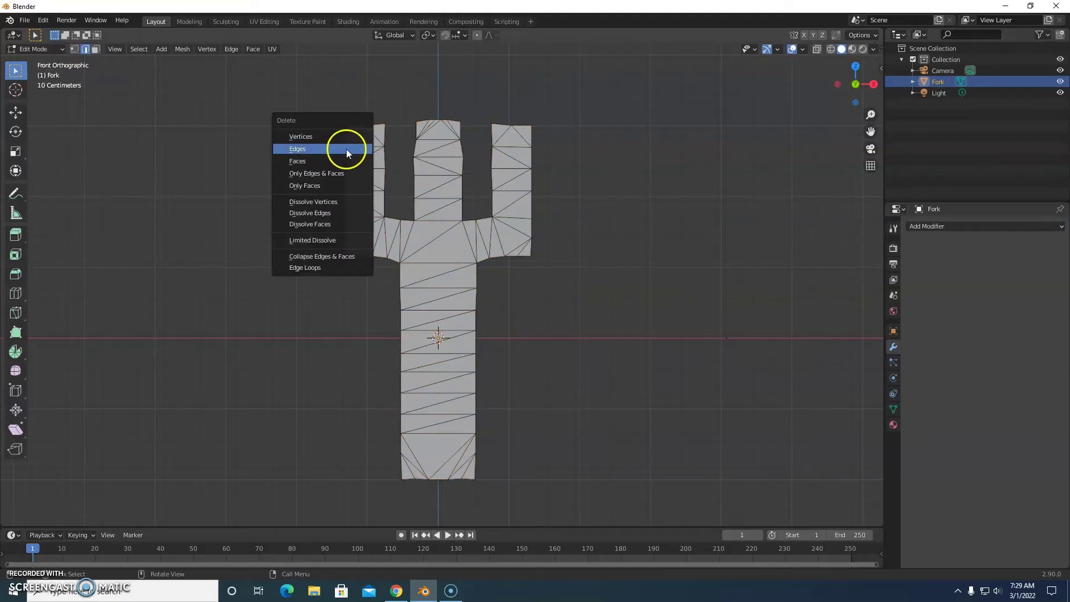
click(346, 149)
click(370, 137)
key(x)
click(366, 139)
click(364, 157)
key(x)
click(365, 158)
key(x)
click(360, 181)
click(361, 205)
key(x)
click(360, 206)
click(363, 227)
key(x)
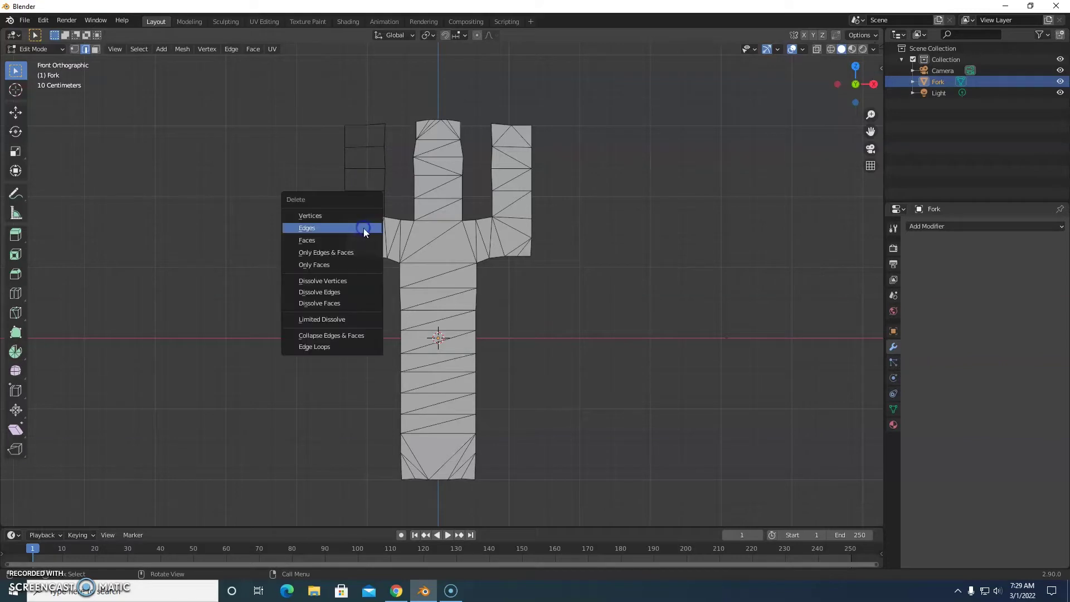
click(357, 233)
click(358, 248)
key(x)
click(354, 252)
key(x)
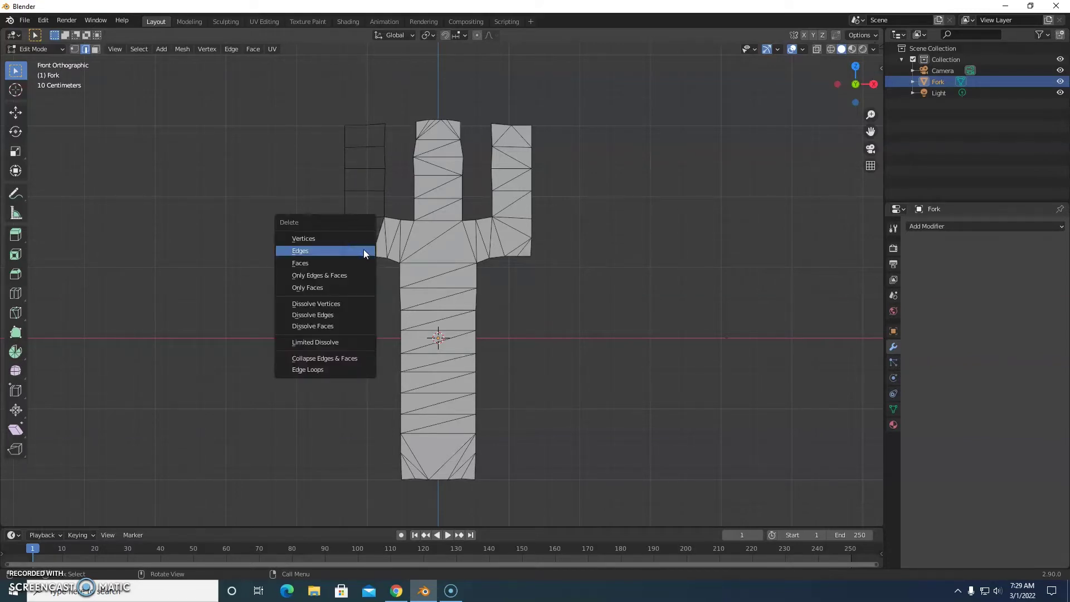
click(363, 249)
- Delete the extra triangulation edges across the fork's shoulder between the left and right prongs, keeping the edges that form quads
click(381, 244)
key(x)
click(380, 243)
click(394, 242)
key(x)
click(399, 242)
click(402, 243)
key(x)
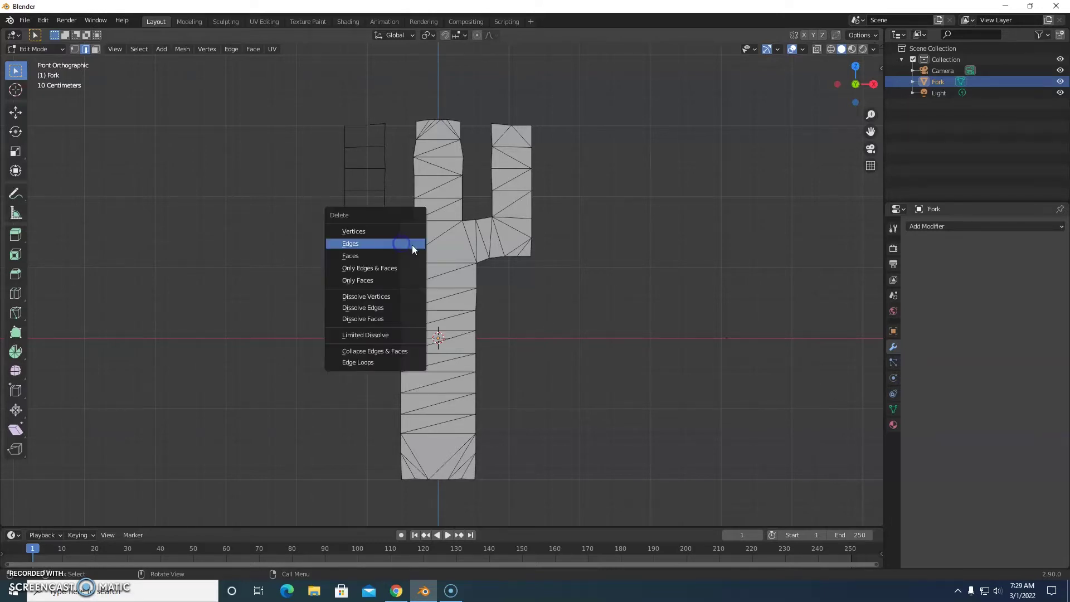
click(420, 245)
click(438, 239)
key(x)
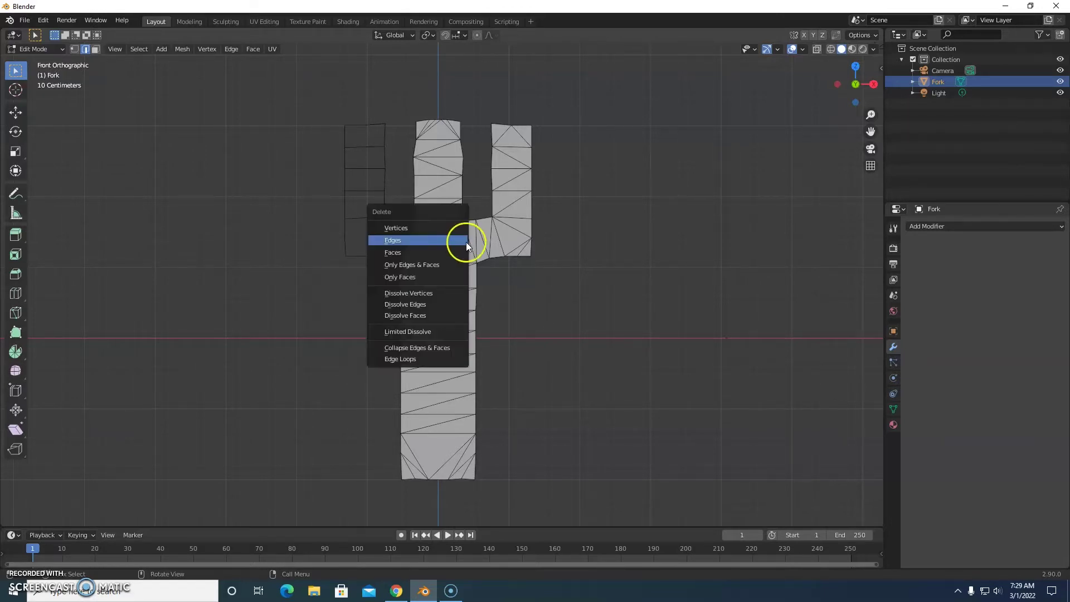
click(466, 242)
click(476, 242)
key(x)
click(477, 242)
click(484, 242)
key(x)
click(484, 242)
click(494, 239)
key(x)
click(496, 241)
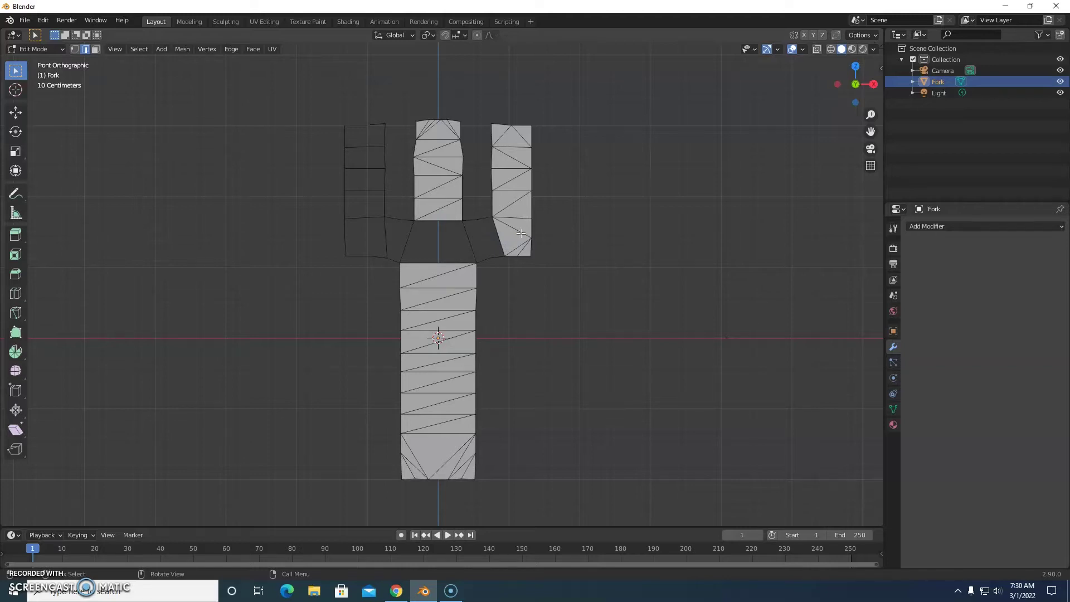
- Delete the diagonal triangulation edges inside the right prong, from its base up to its tip
click(501, 241)
click(502, 241)
key(x)
click(501, 243)
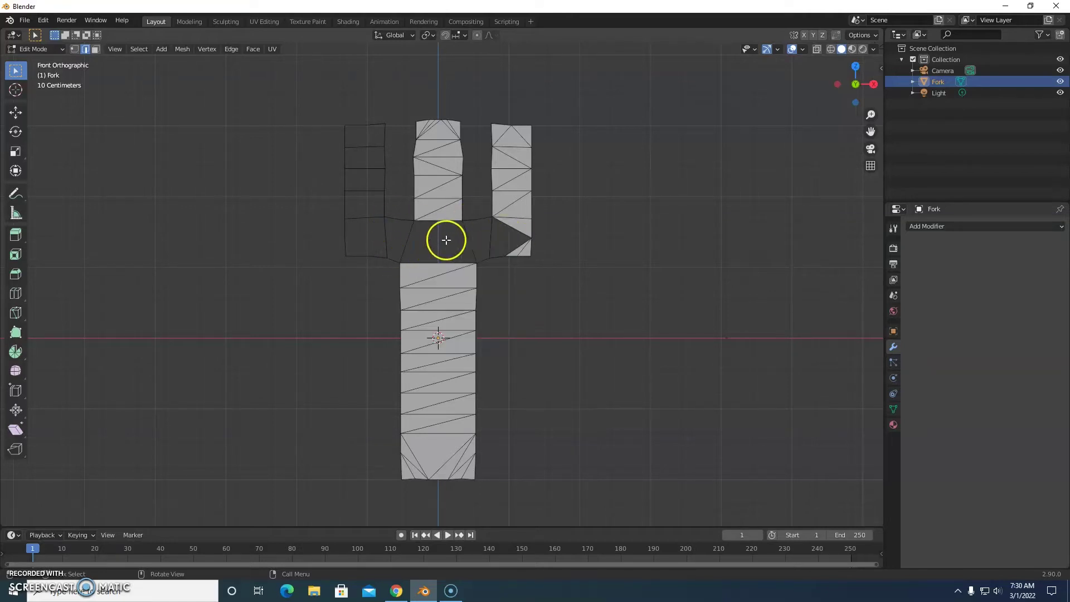
click(513, 229)
key(x)
click(513, 235)
key(x)
click(520, 249)
key(x)
click(524, 246)
click(514, 218)
key(x)
click(510, 205)
click(512, 180)
key(x)
click(510, 180)
key(x)
click(516, 156)
click(502, 135)
key(x)
click(503, 137)
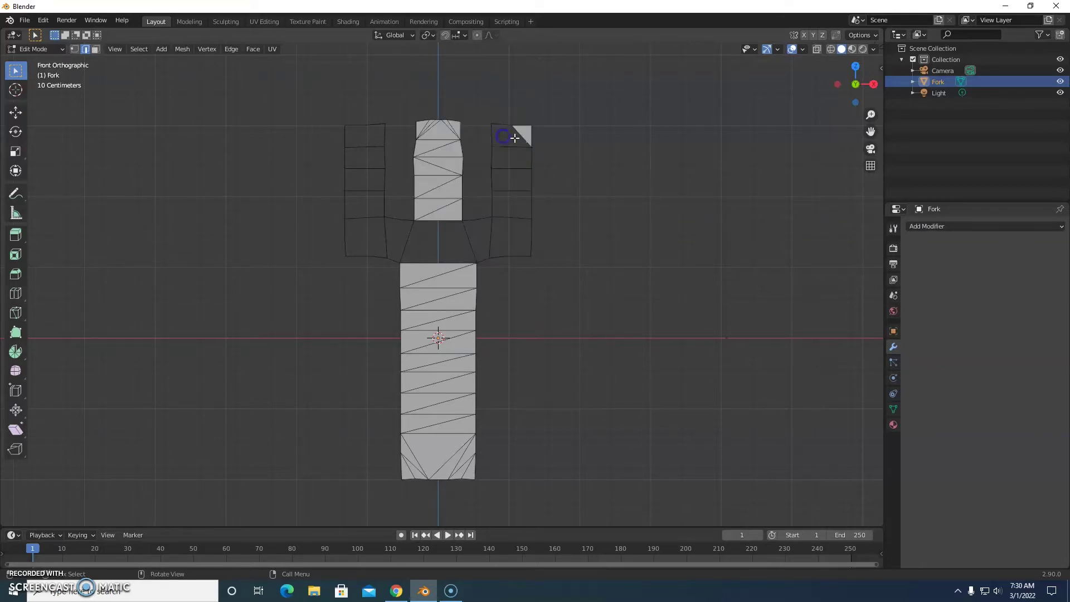
key(x)
click(513, 142)
- Delete the diagonal triangulation edges inside the middle prong, including the small ones at its tip
click(449, 201)
key(x)
click(445, 206)
key(x)
click(440, 186)
key(x)
click(444, 166)
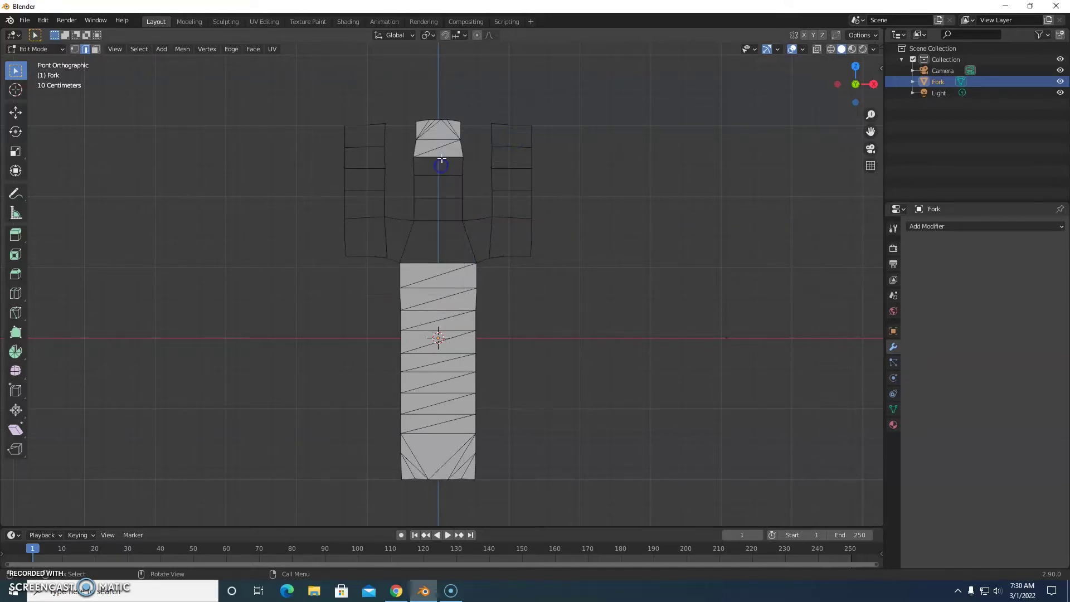
key(x)
click(439, 148)
click(430, 126)
key(x)
click(427, 129)
click(427, 130)
key(x)
click(428, 129)
key(x)
click(422, 130)
click(452, 130)
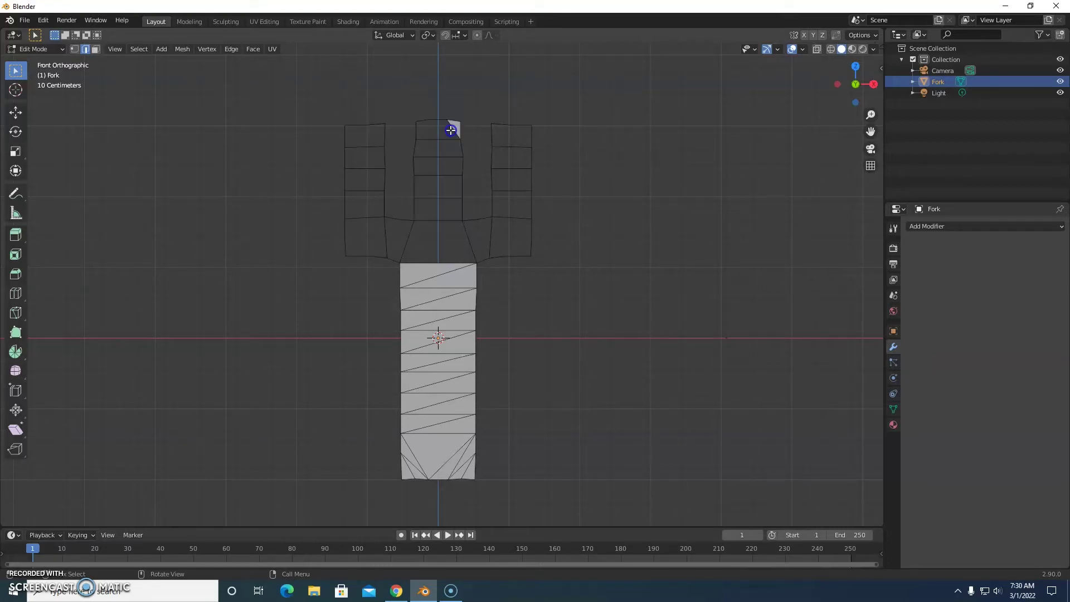
key(x)
click(454, 129)
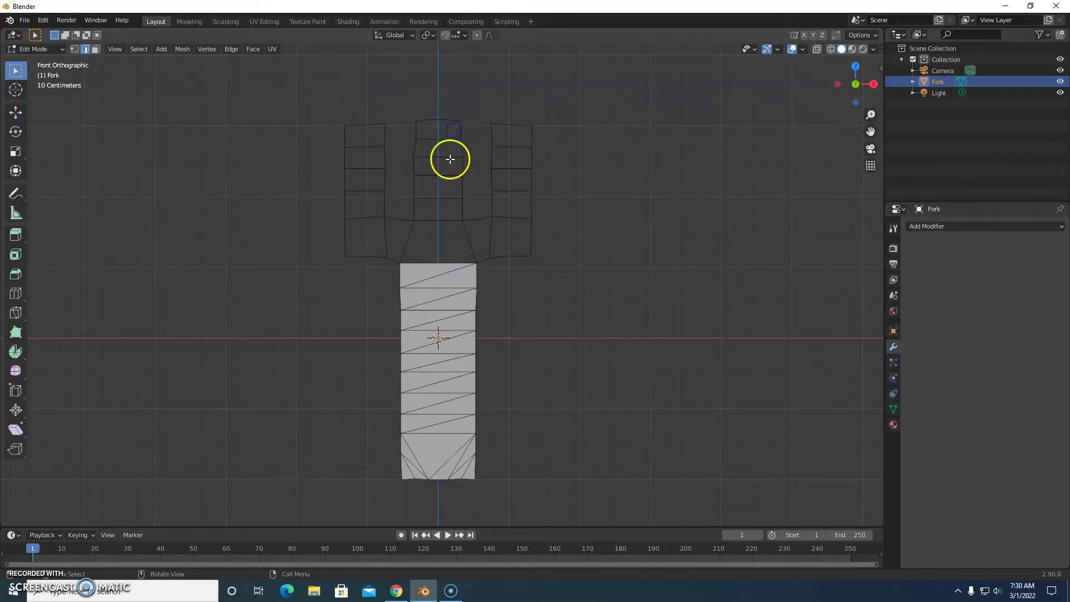
- Delete the diagonal edges down the fork's handle, keeping its horizontal crossing edges
key(x)
click(446, 272)
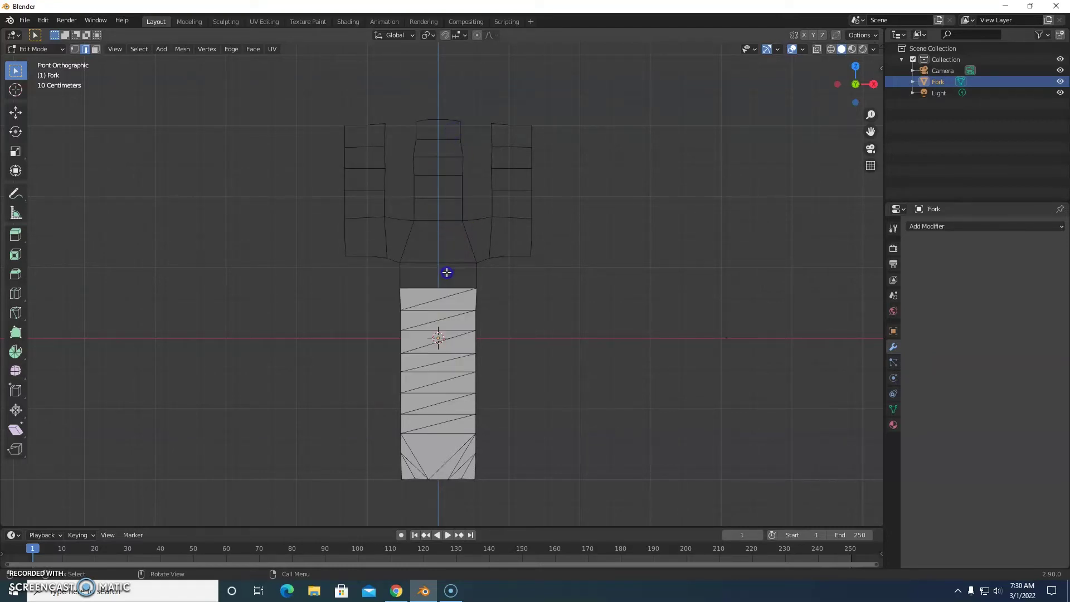
key(x)
click(449, 304)
click(449, 318)
key(x)
click(449, 317)
click(452, 338)
key(x)
click(452, 342)
key(x)
click(453, 363)
click(454, 377)
key(x)
click(454, 380)
key(x)
click(454, 403)
key(x)
click(453, 423)
- Delete the fan-shaped triangulation edges at the lower end of the handle on both sides
click(414, 455)
key(x)
click(417, 461)
key(x)
click(417, 461)
key(x)
click(414, 447)
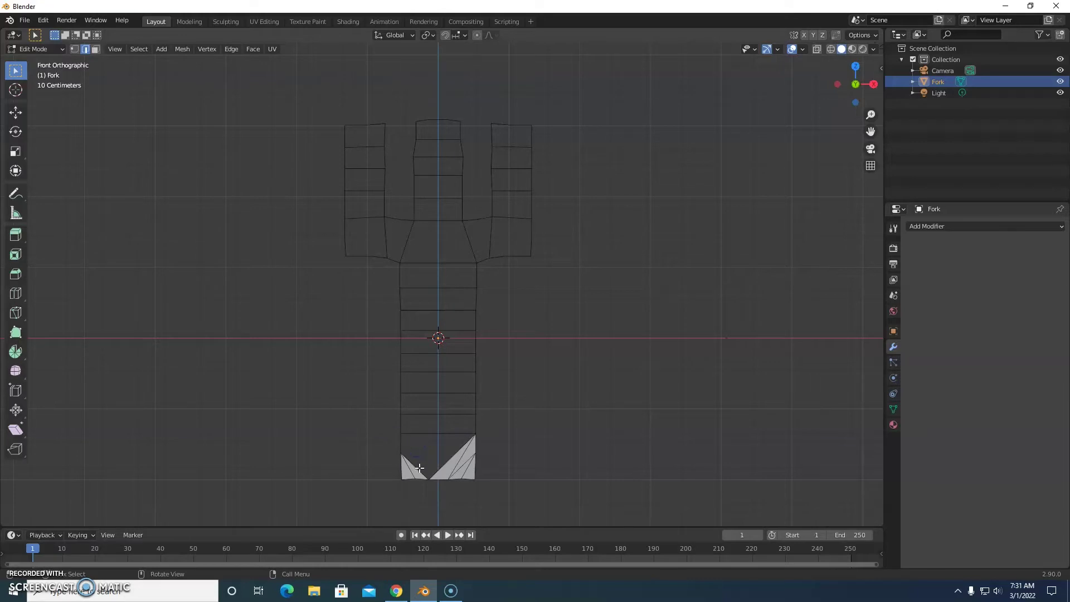
key(x)
click(415, 448)
key(x)
click(405, 448)
click(447, 461)
key(x)
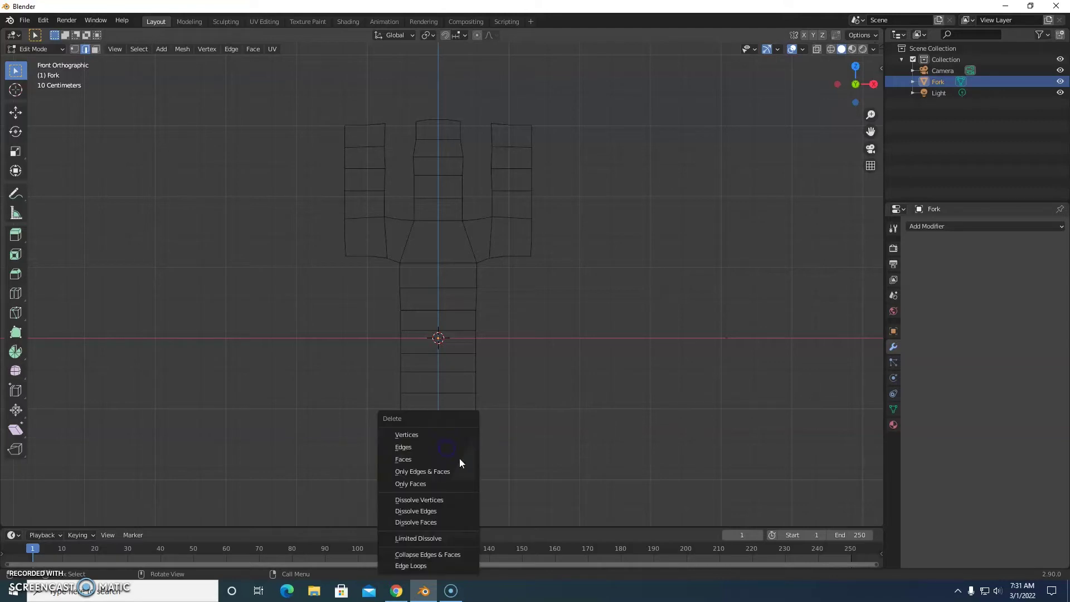
click(459, 447)
key(x)
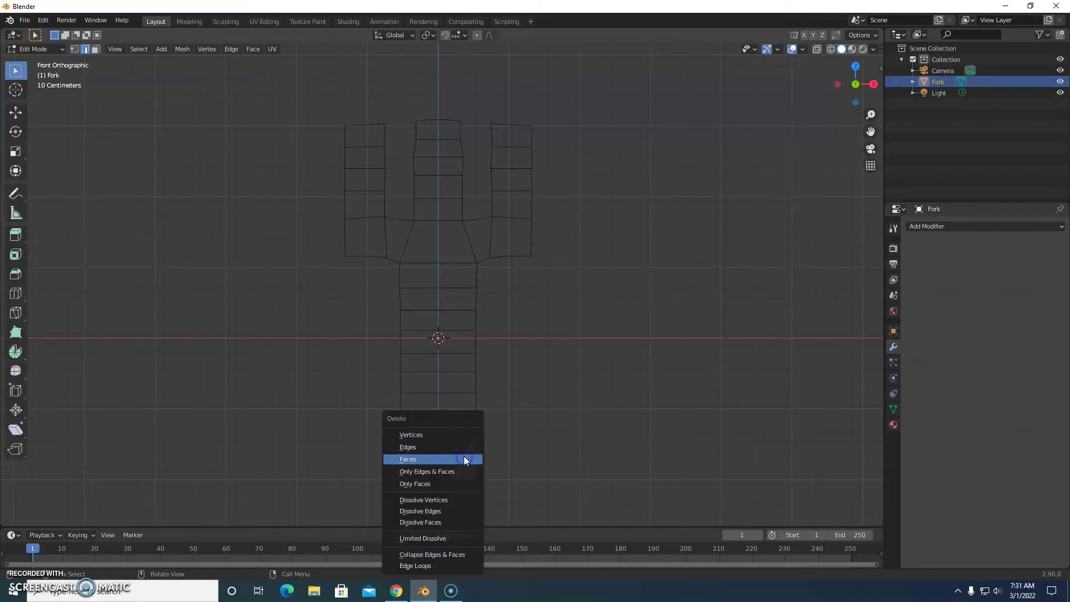
click(461, 449)
key(x)
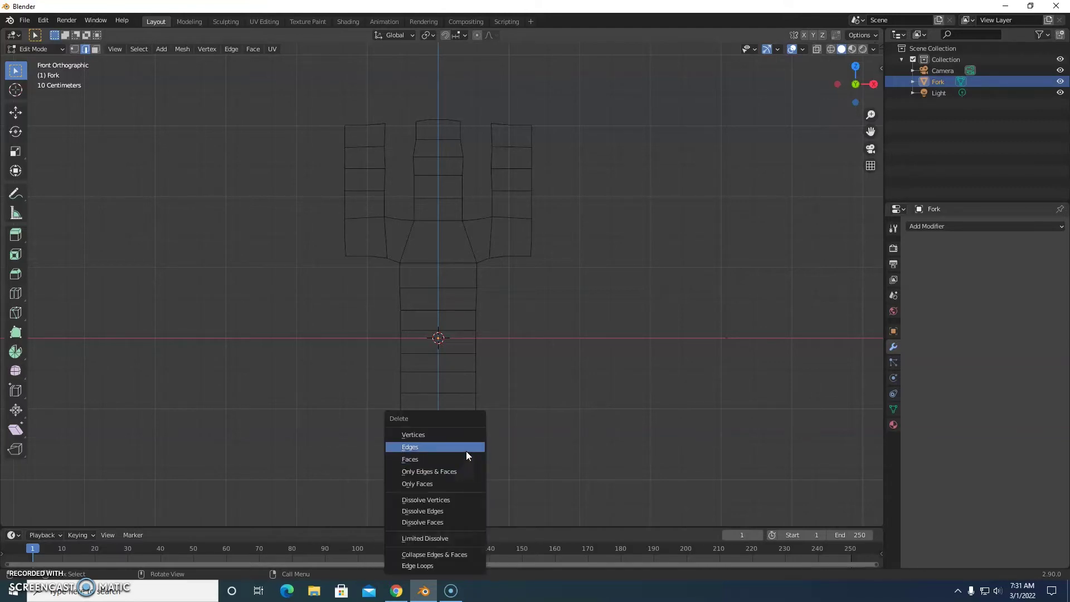
click(466, 449)
key(x)
click(467, 448)
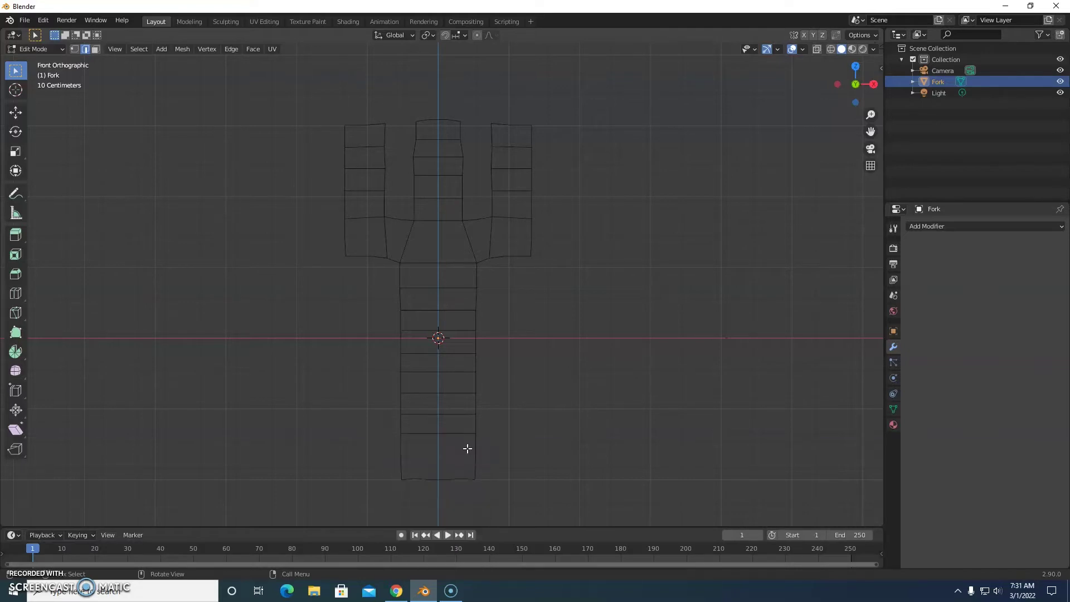
- Select the whole fork mesh and create new faces from its edges
key(a)
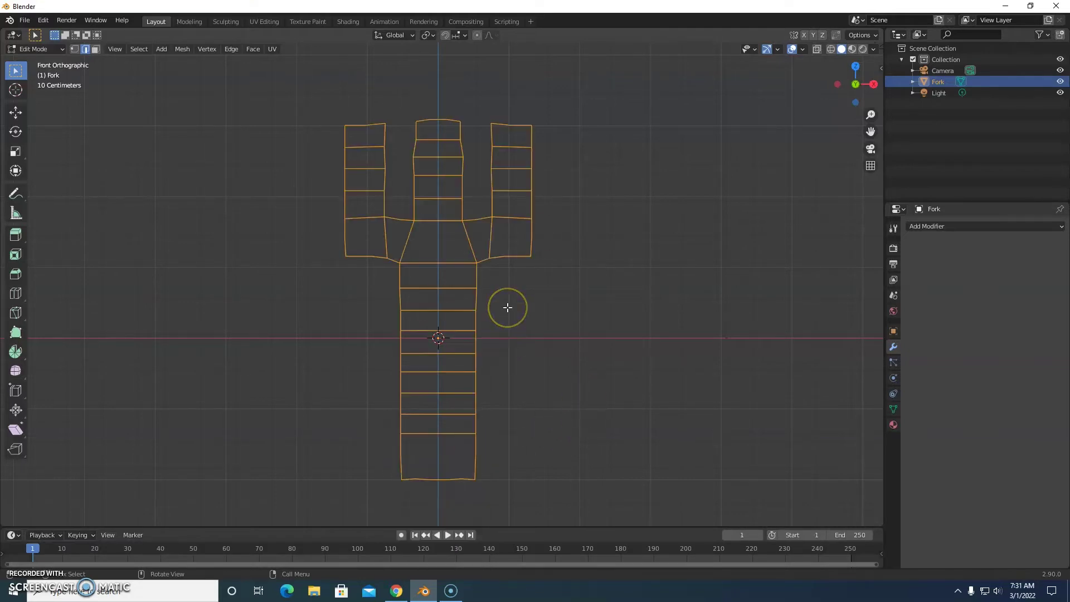
right_click(466, 269)
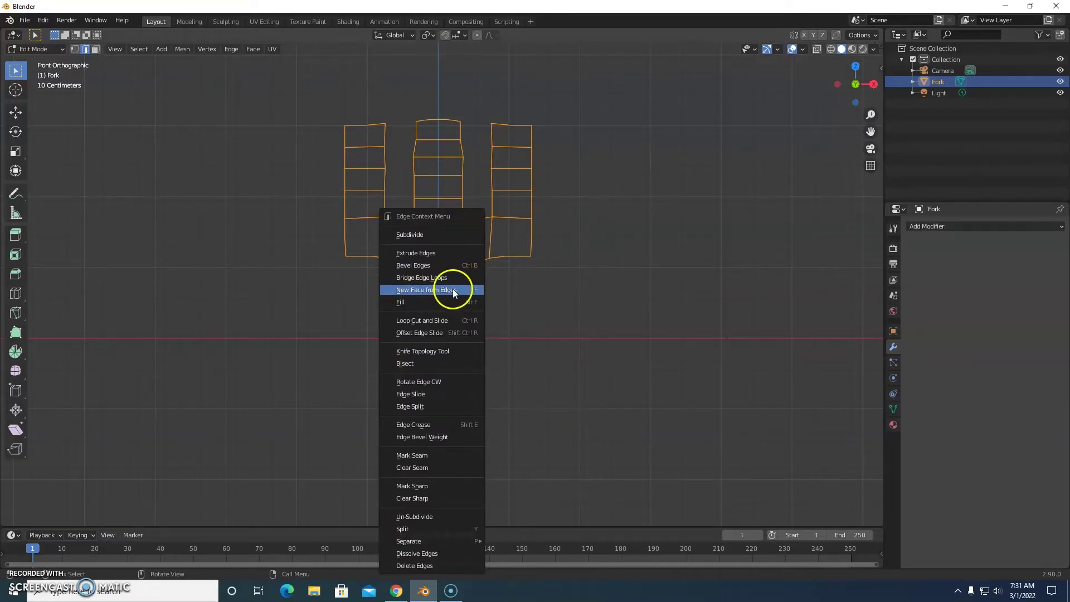
click(452, 288)
middle_drag(593, 256, 524, 268)
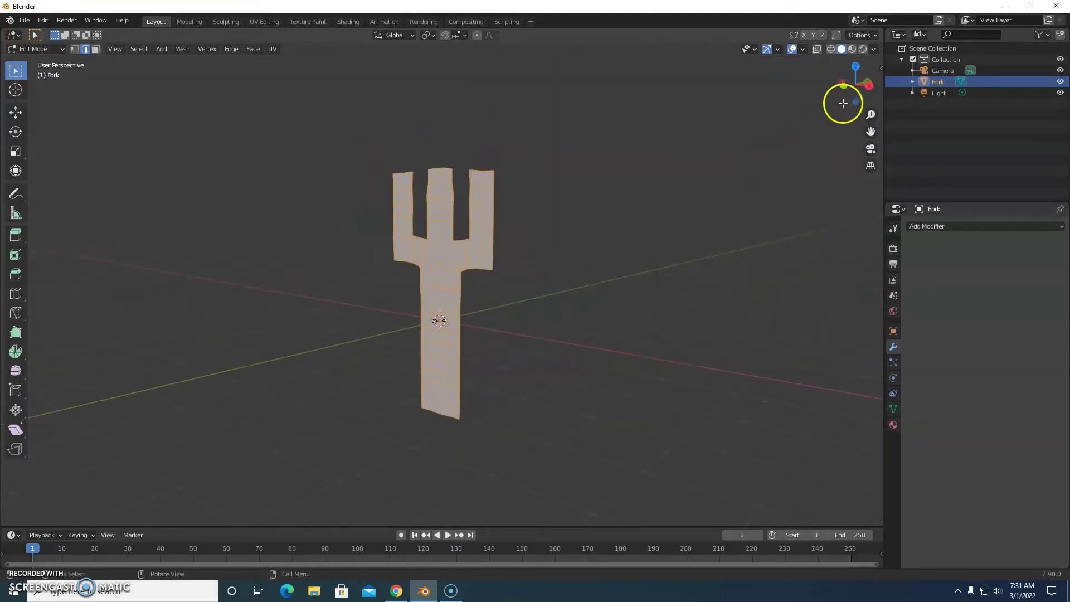
click(846, 86)
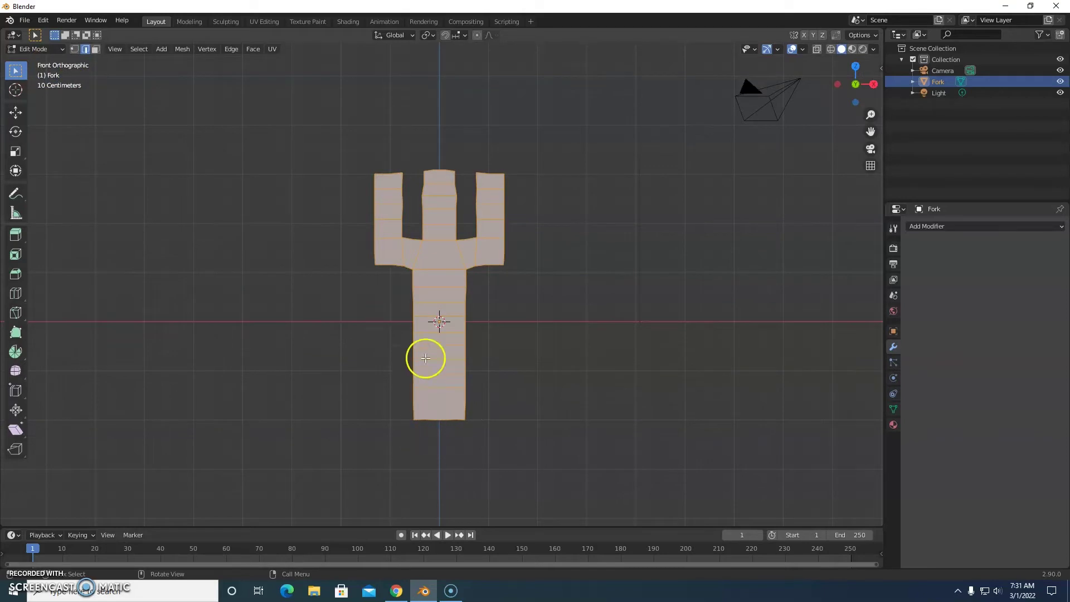
- Try to extrude the fork's faces along the normal Y axis in the right orthographic view
mouse_move(525, 318)
middle_down()
mouse_move(514, 306)
mouse_move(418, 310)
mouse_move(525, 313)
middle_up()
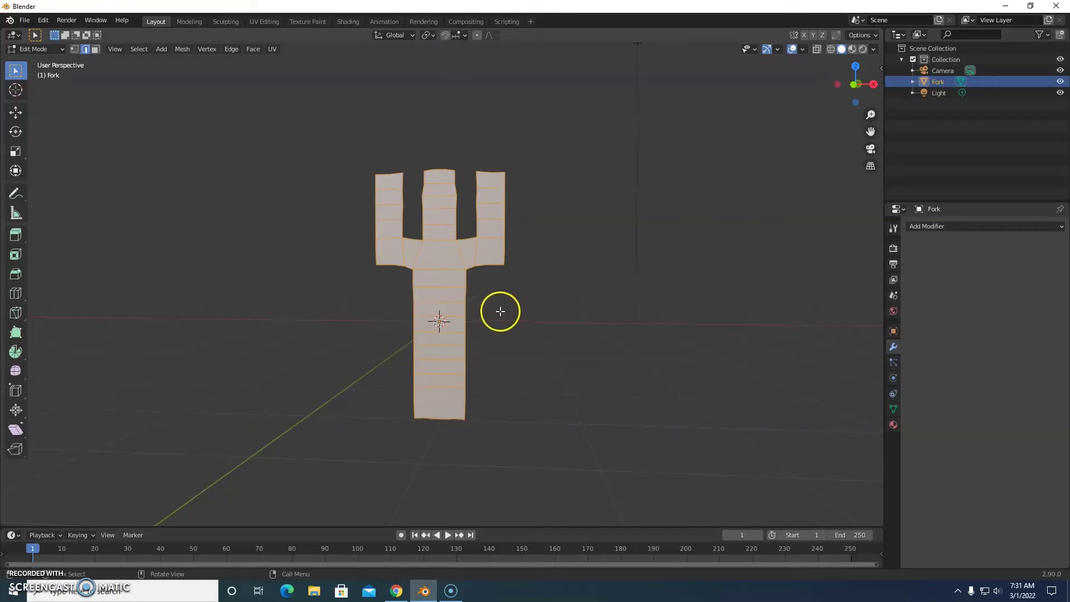
middle_drag(536, 299, 471, 300)
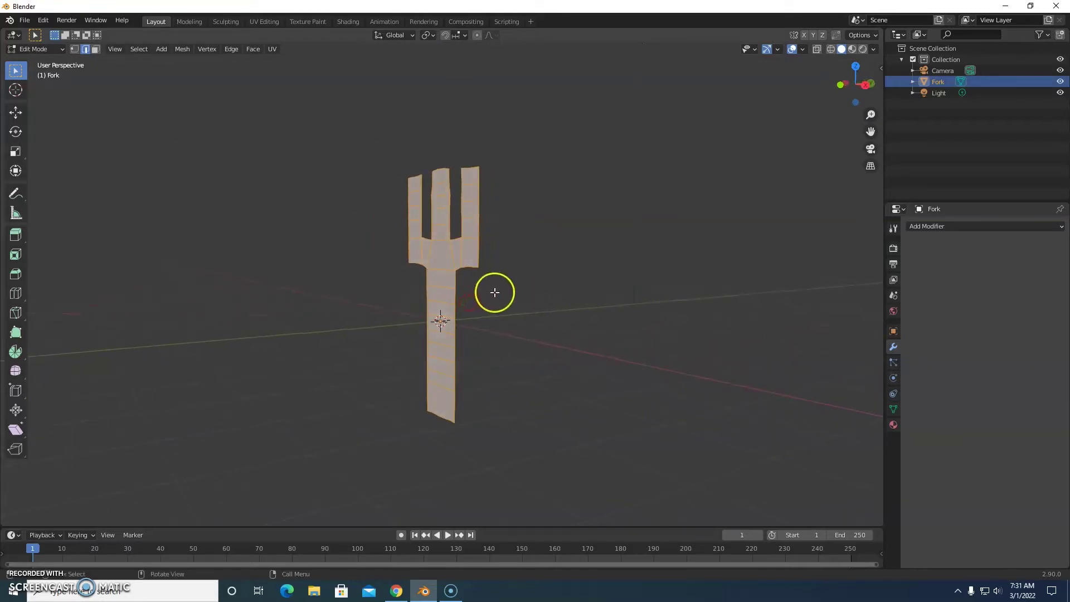
click(864, 85)
key(e)
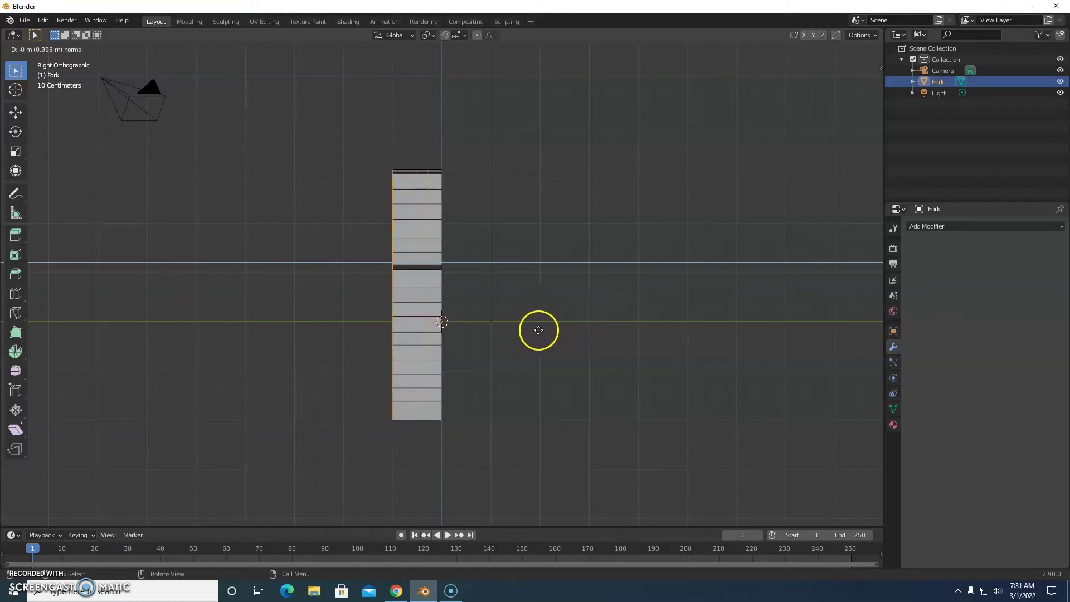
key(y)
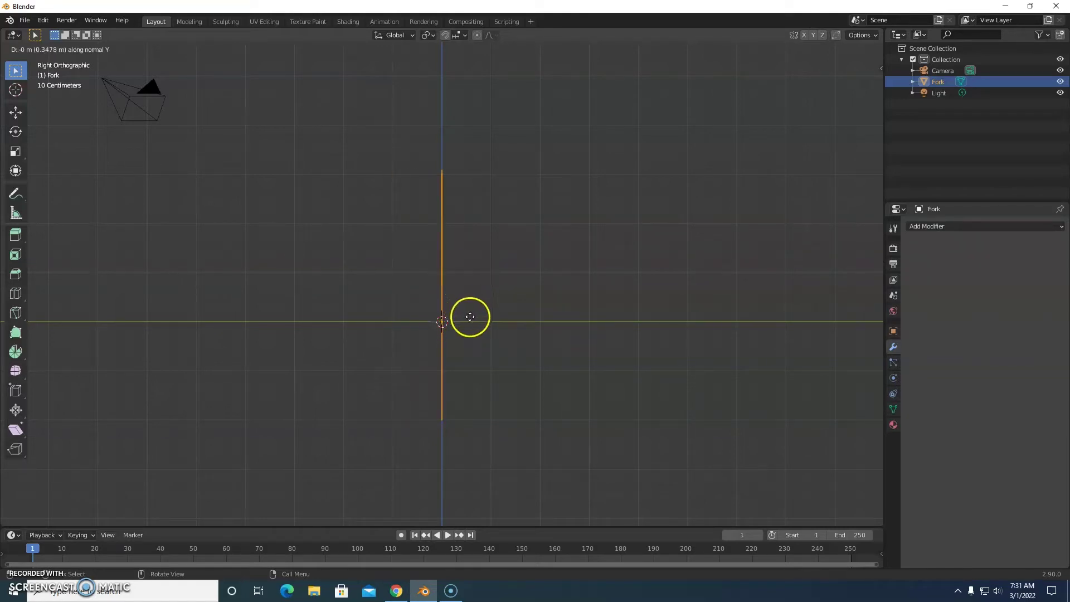
click(480, 301)
middle_drag(551, 289, 685, 240)
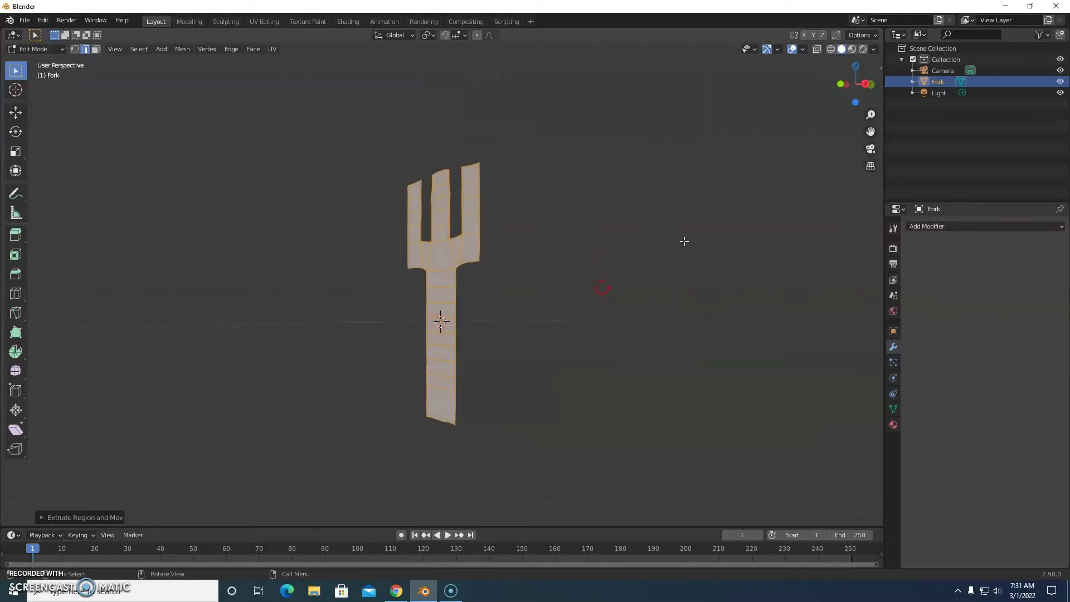
- Extrude the fork's faces along their normal by about 0.17 m in the right orthographic view
click(865, 84)
key(e)
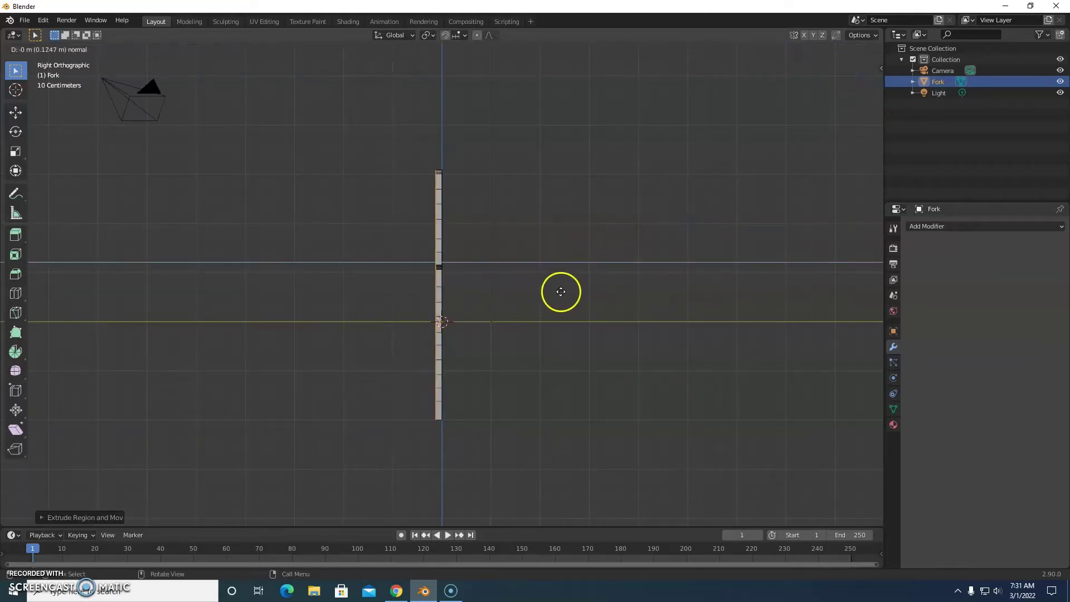
click(557, 243)
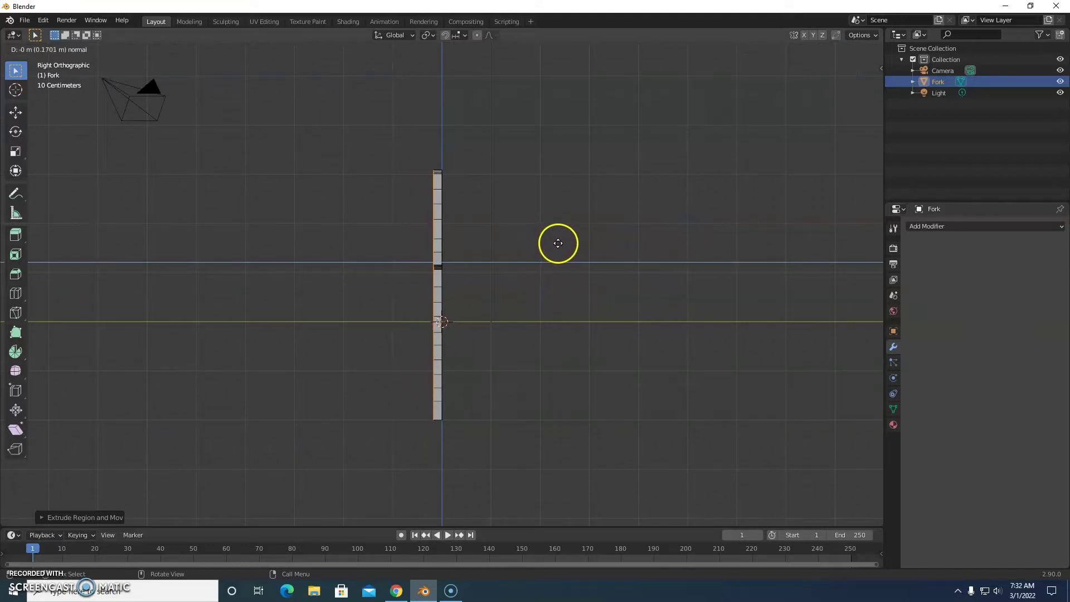
- Add a Subdivision Surface modifier to the fork
middle_drag(526, 287, 604, 296)
click(929, 227)
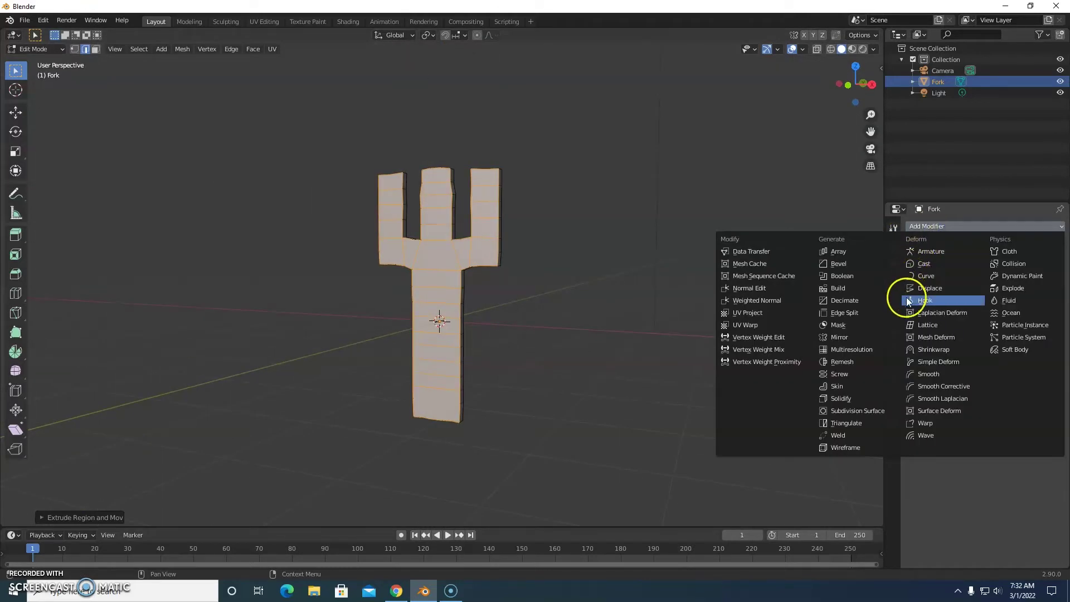
click(874, 412)
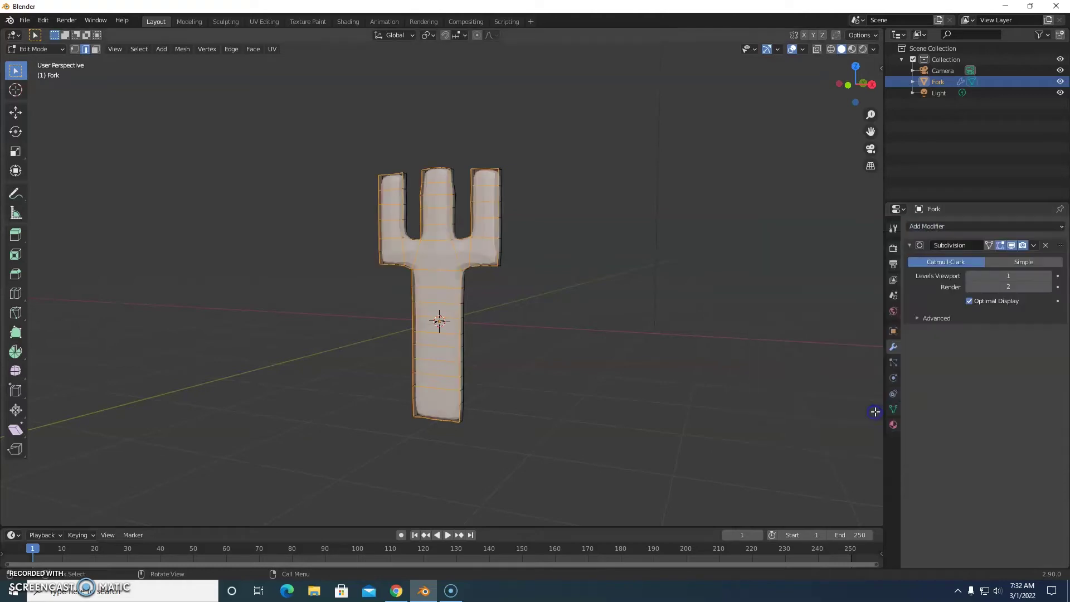
- Set the fork's Subdivision modifier to viewport level 3 and apply it in Object Mode
click(1048, 275)
click(1048, 275)
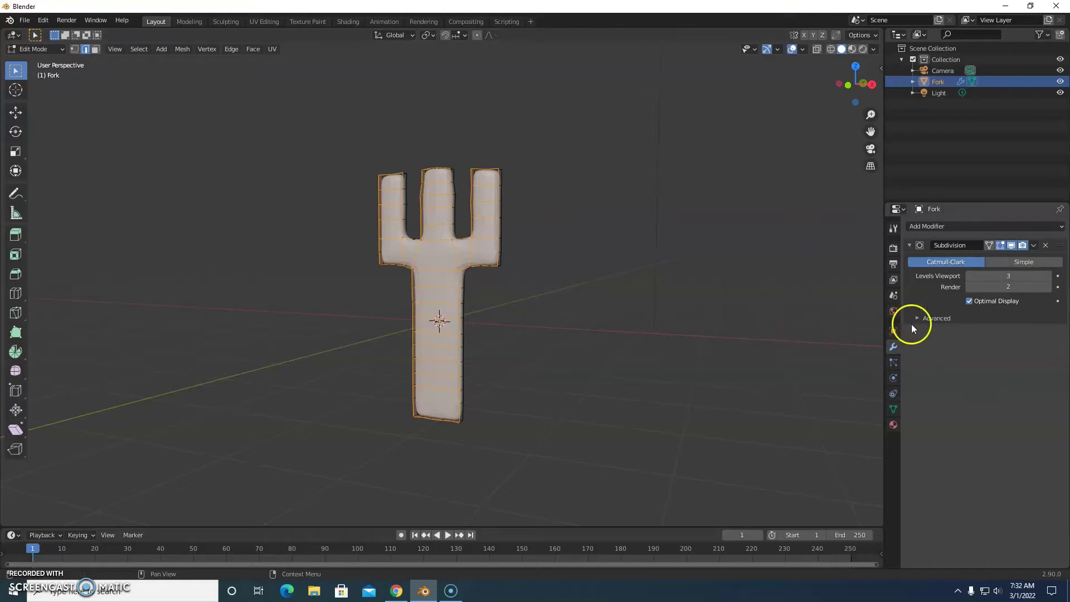
click(56, 49)
click(40, 61)
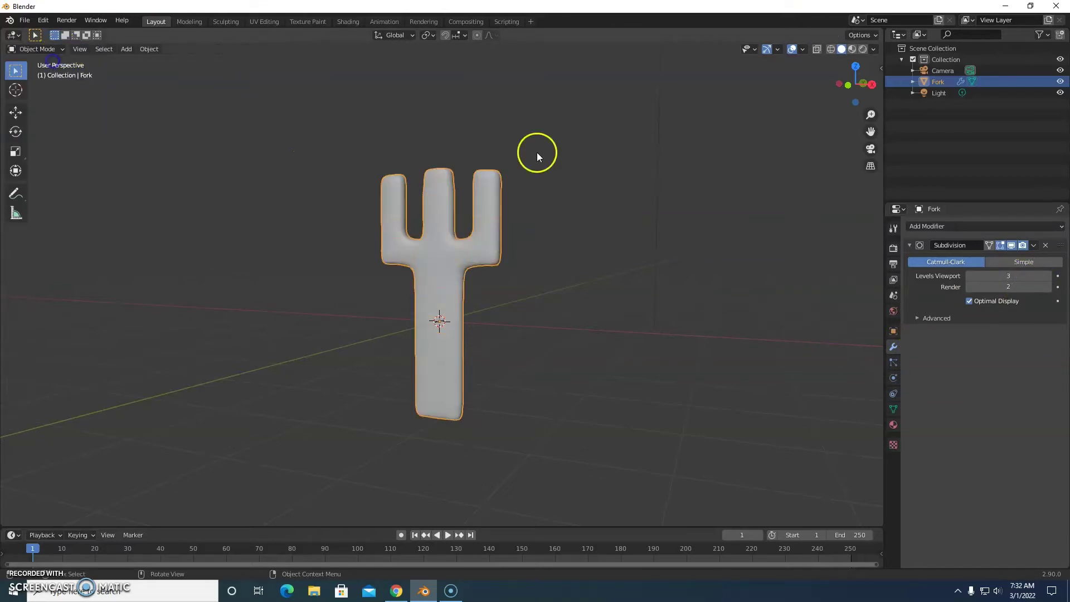
click(1033, 245)
click(1011, 259)
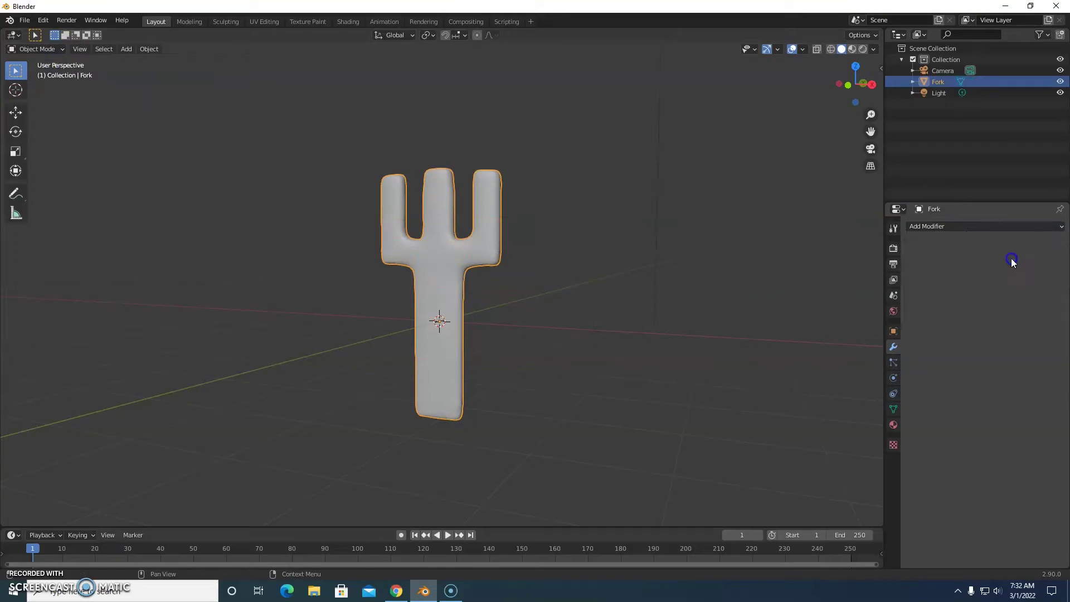
- Add an armature at the base of the fork's handle in the front orthographic view and scale it to about 0.574
middle_drag(591, 309, 544, 303)
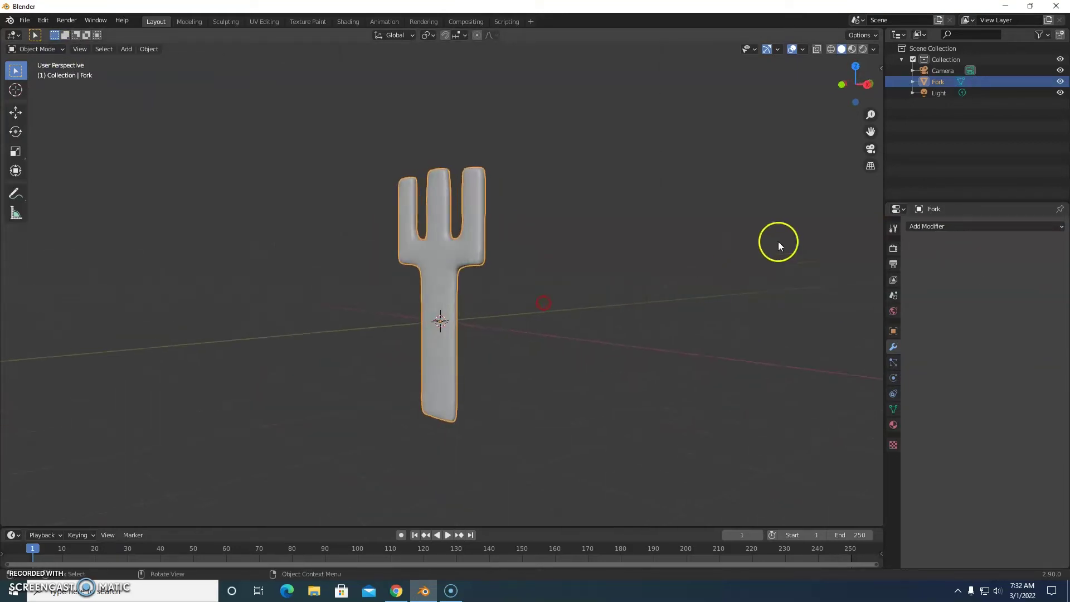
click(842, 84)
click(874, 84)
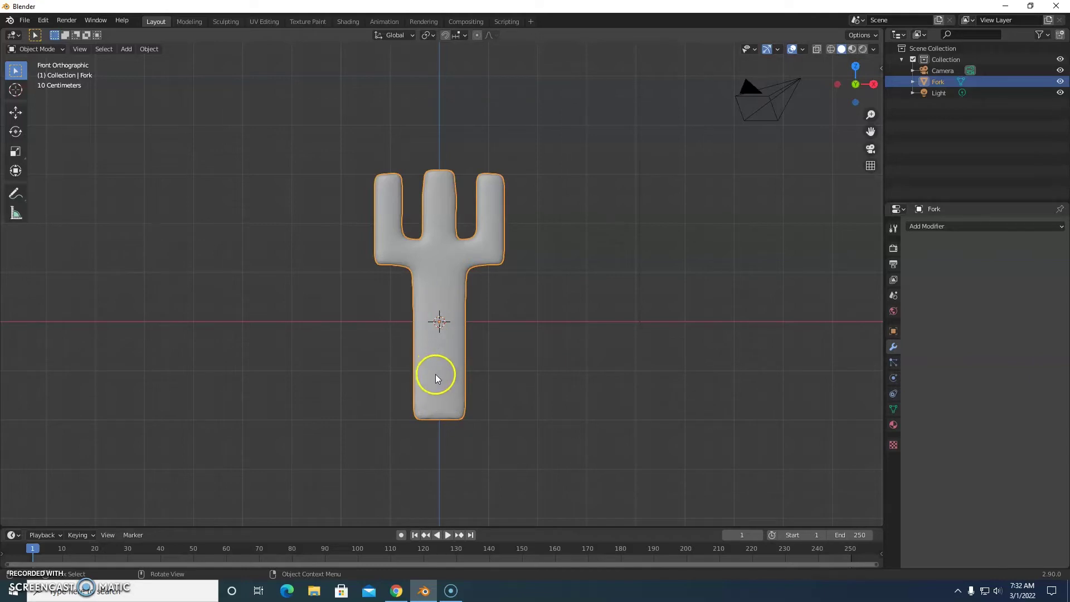
shift+right_click(439, 412)
click(127, 51)
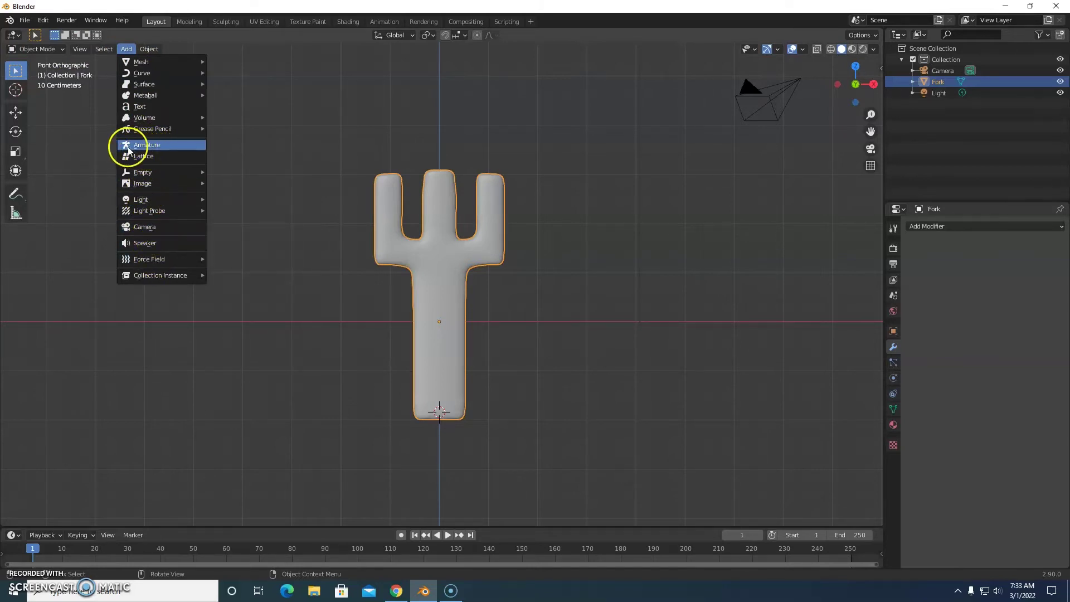
click(148, 147)
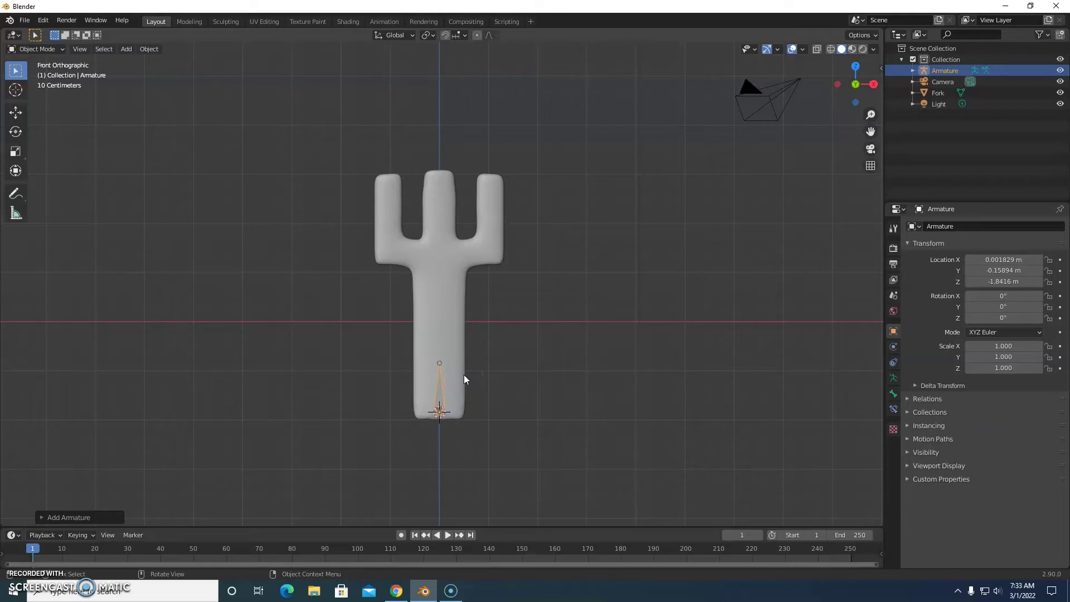
key(s)
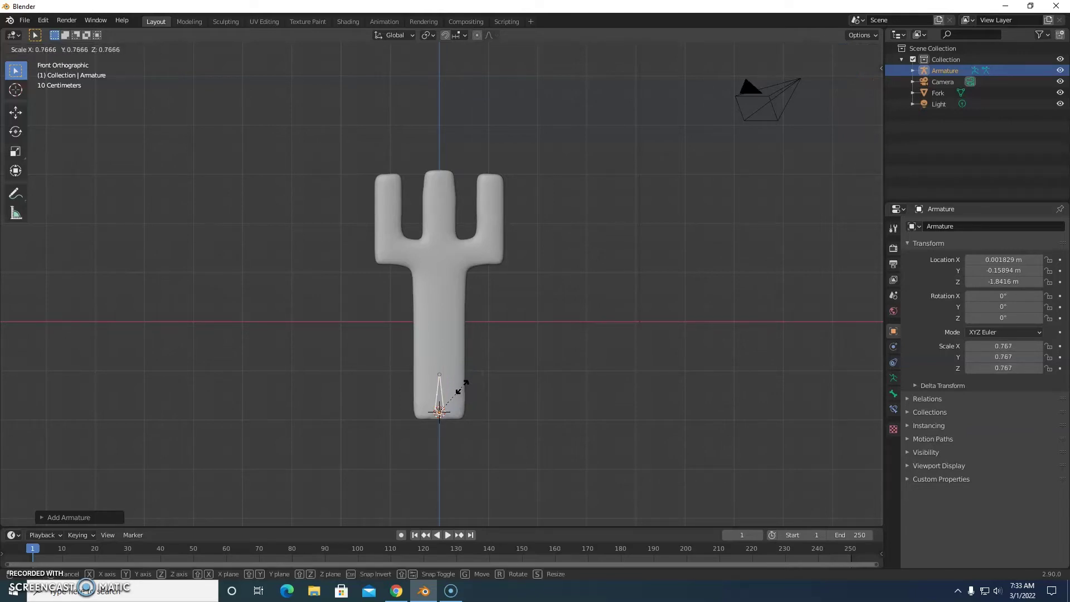
click(462, 400)
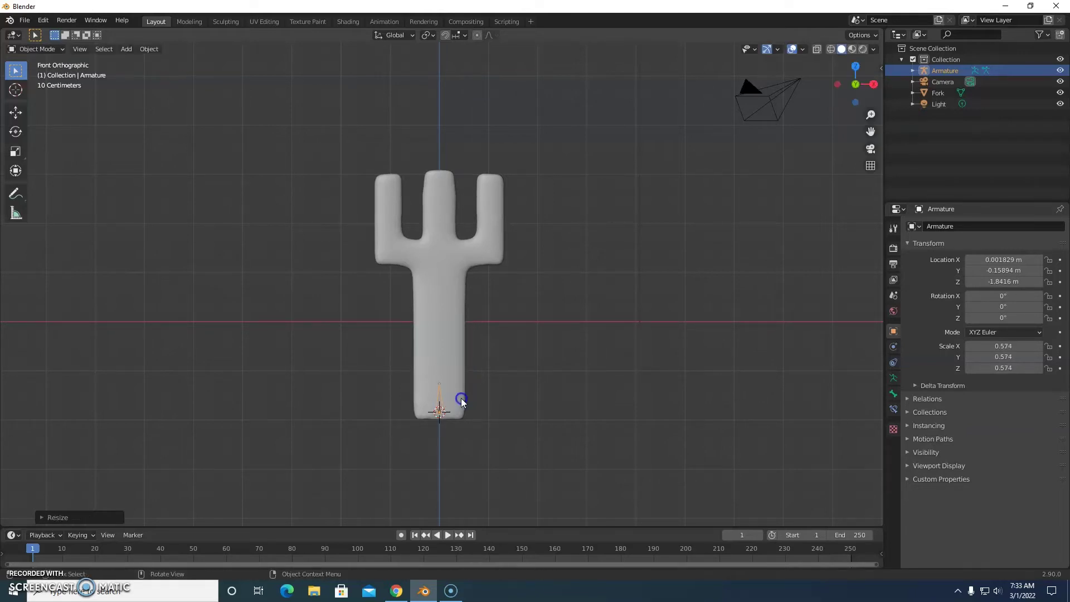
- In Edit Mode, extrude four bones in a chain from the first bone's tip up the handle to the base of the tines
click(58, 49)
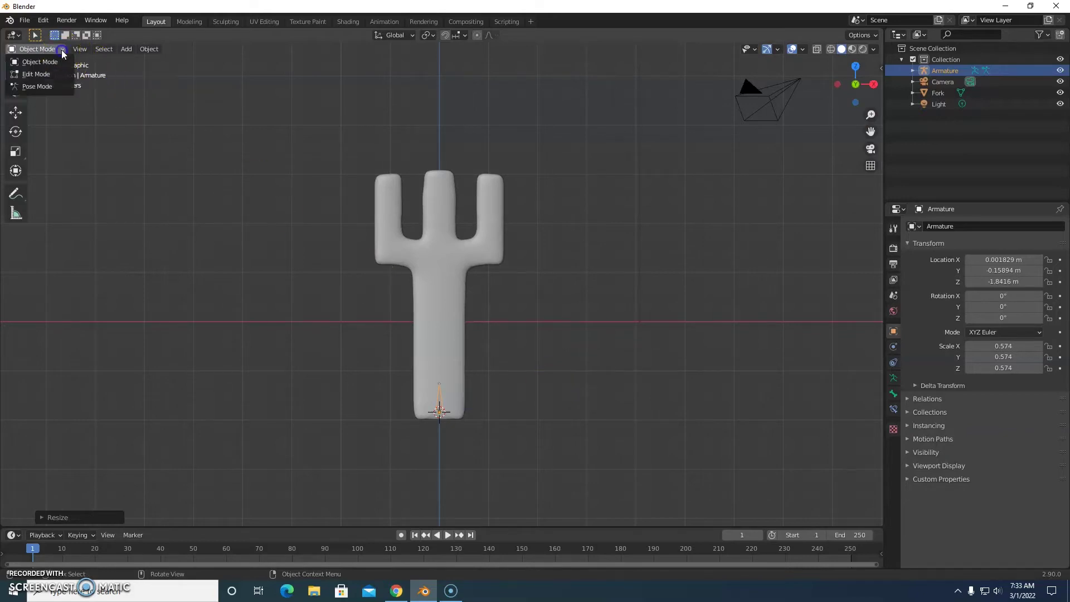
click(52, 73)
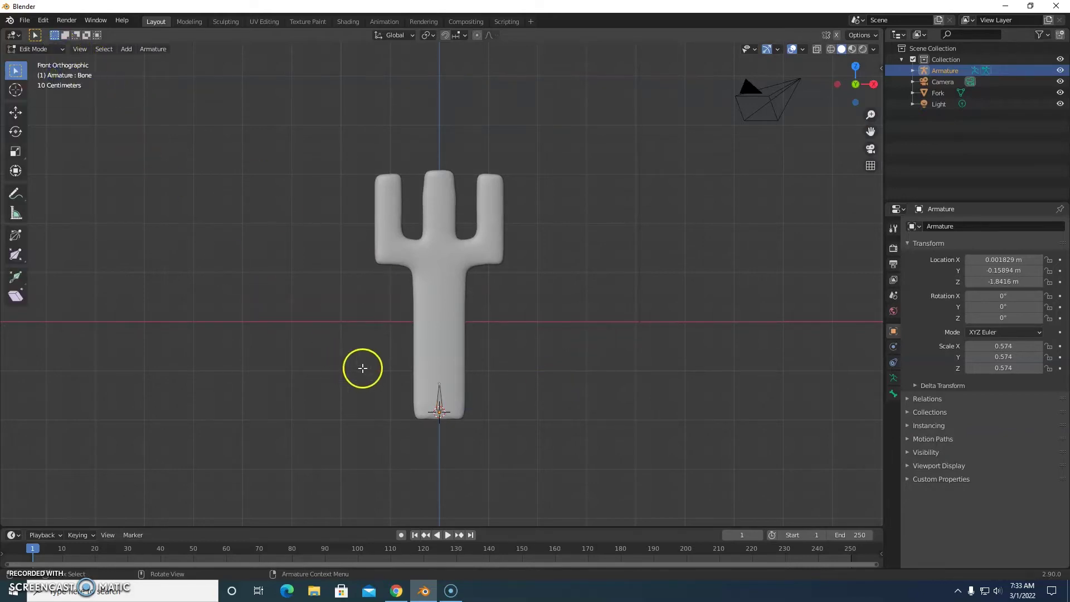
click(440, 383)
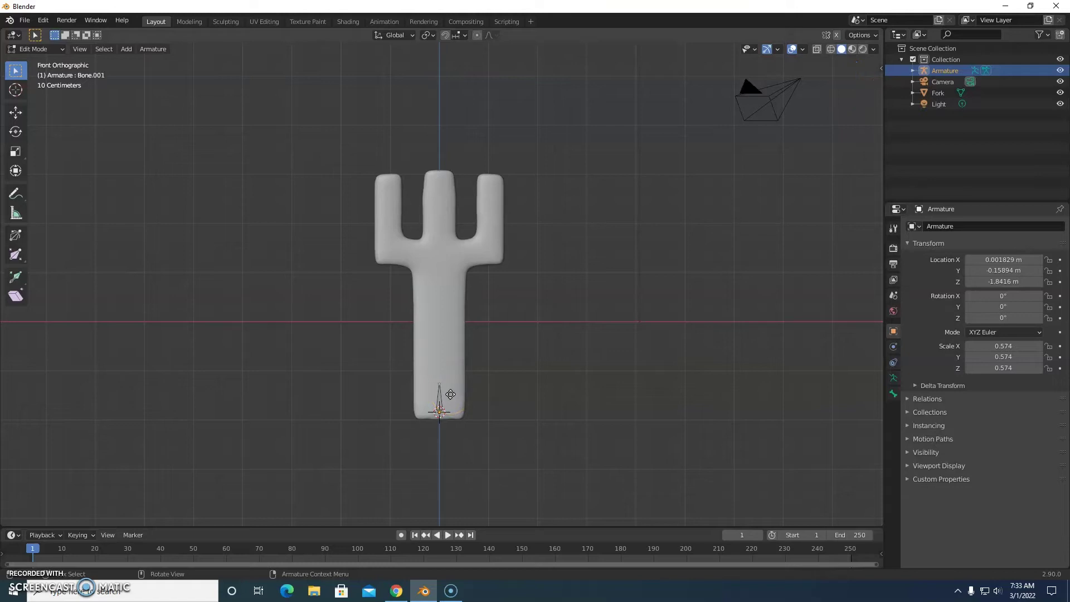
key(e)
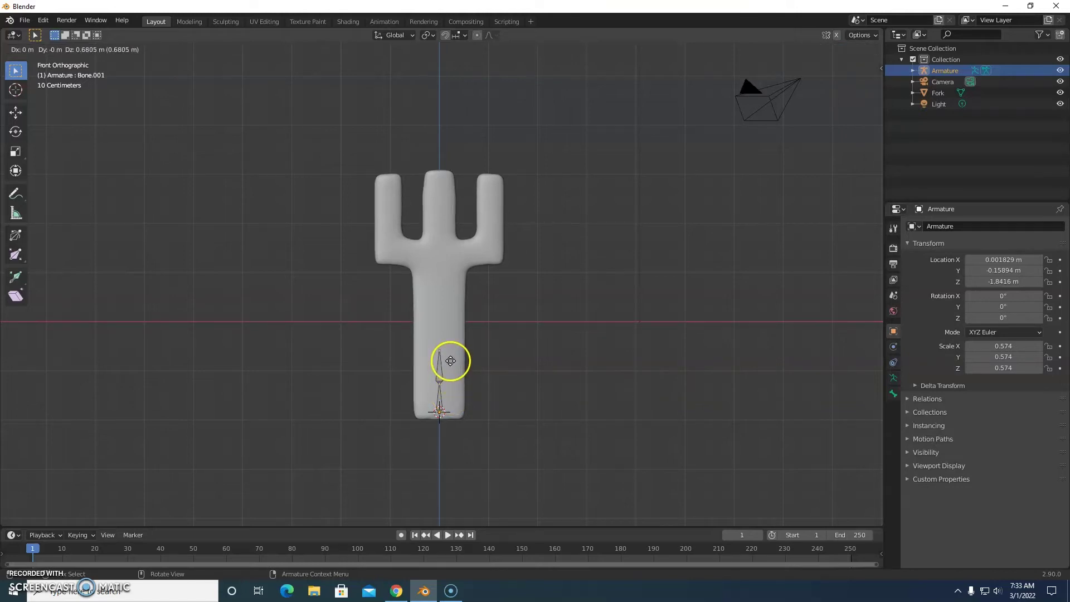
click(450, 361)
key(e)
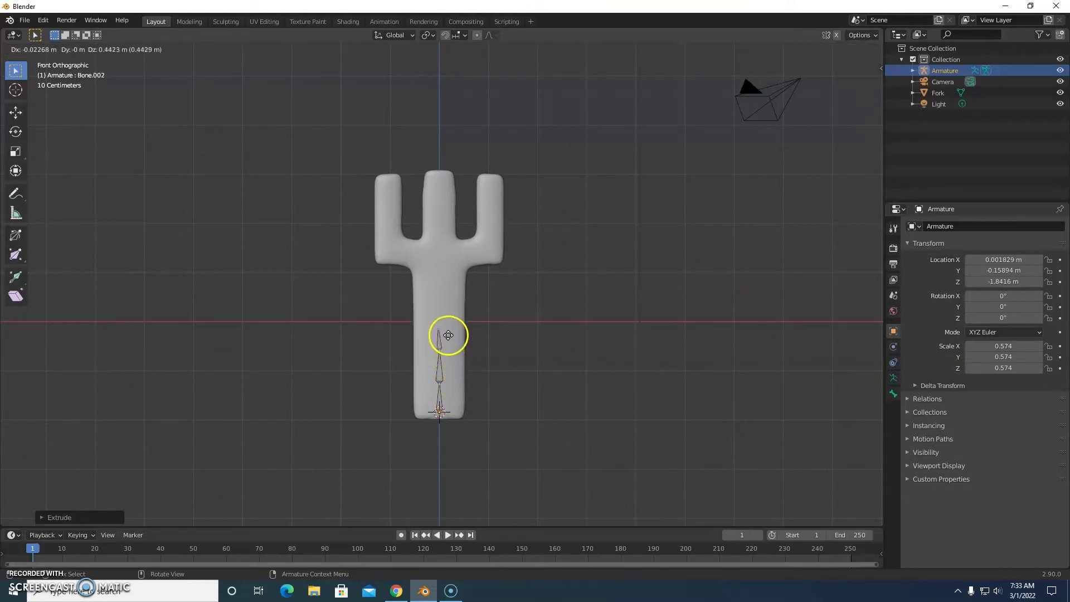
click(449, 325)
key(e)
click(448, 298)
key(e)
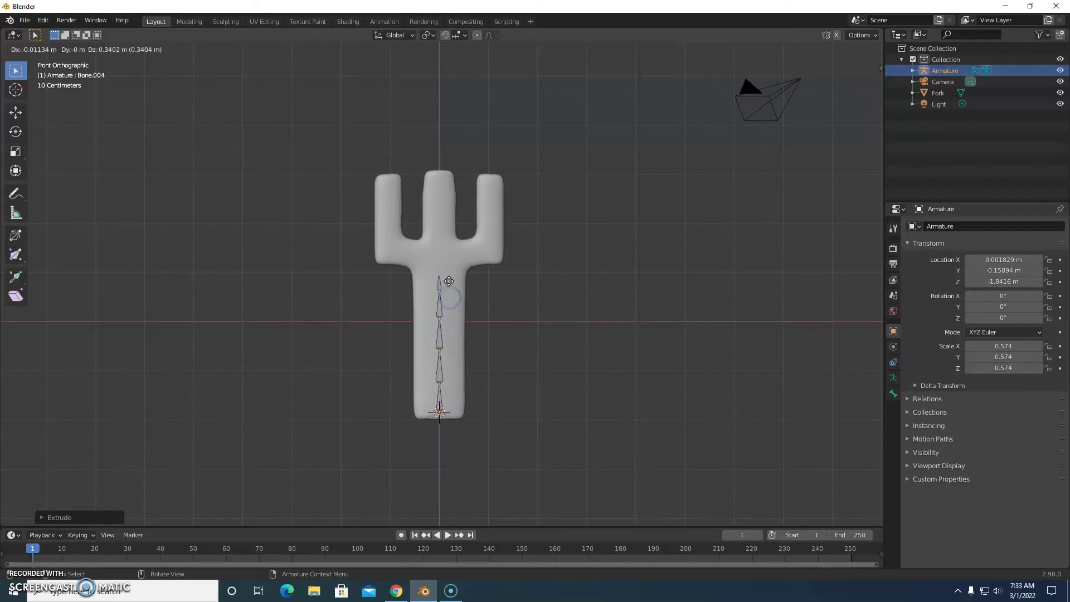
click(449, 267)
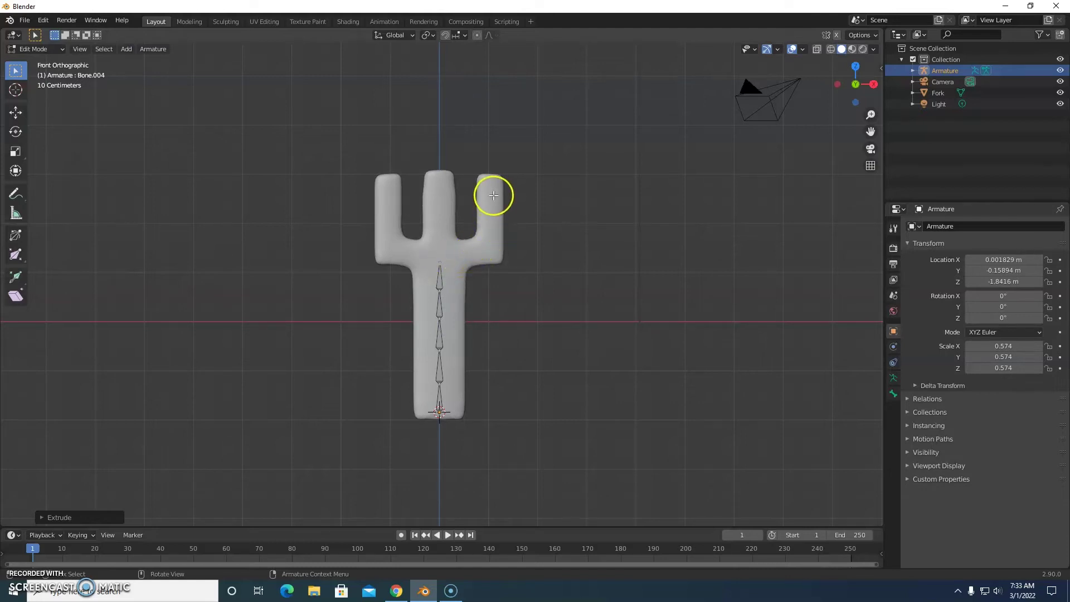
- Extrude five more bones from the top of the handle chain, curving out and up into the right tine
key(e)
click(467, 248)
key(e)
click(492, 246)
key(e)
click(502, 228)
key(e)
click(502, 198)
key(e)
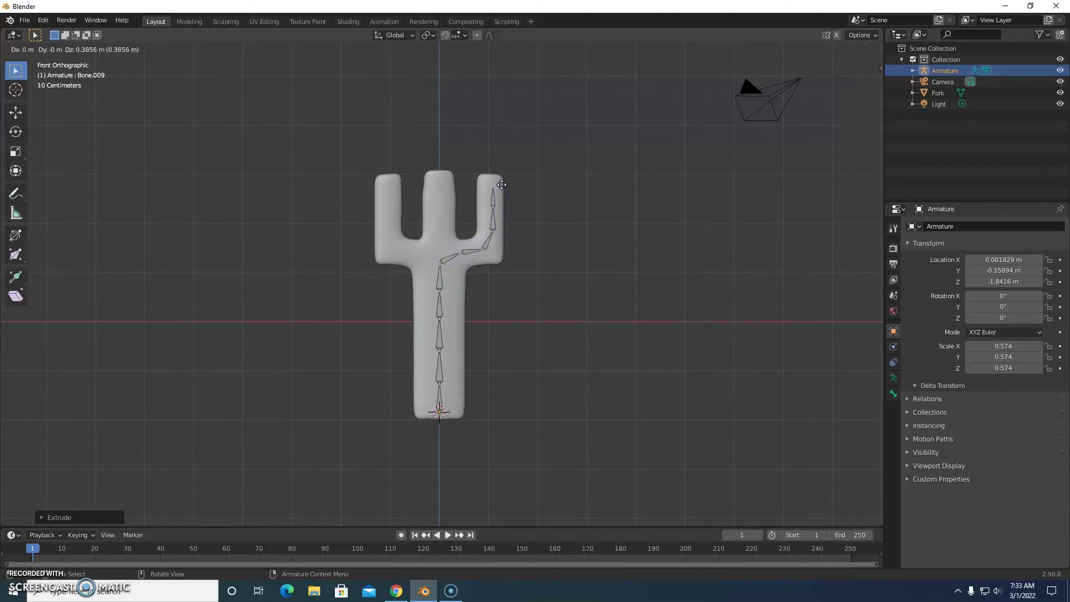
click(495, 187)
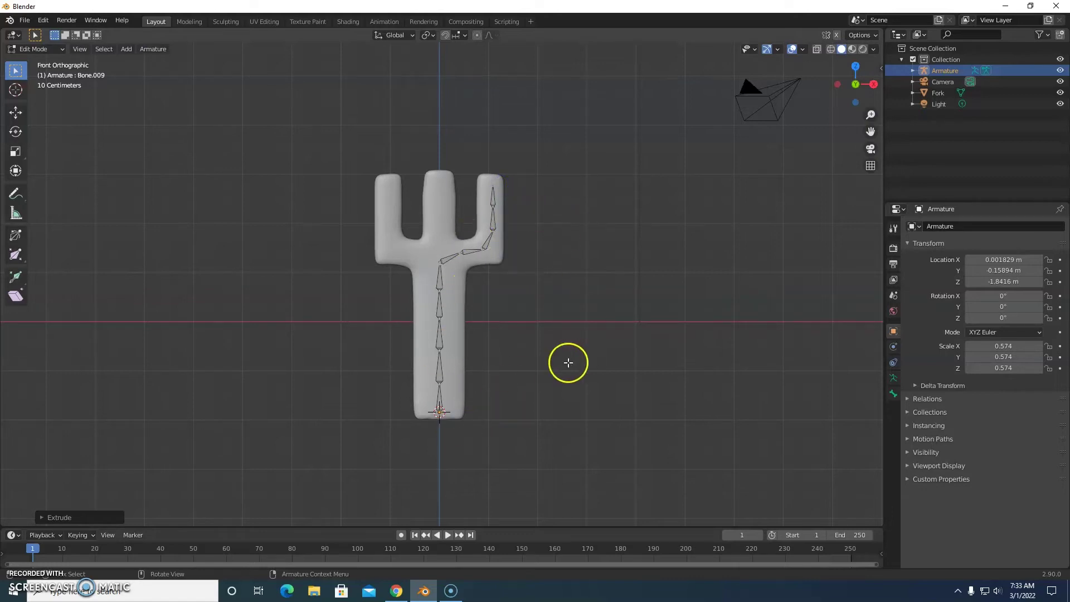
- Extrude two bones straight up from the top of the handle chain into the middle tine
click(442, 261)
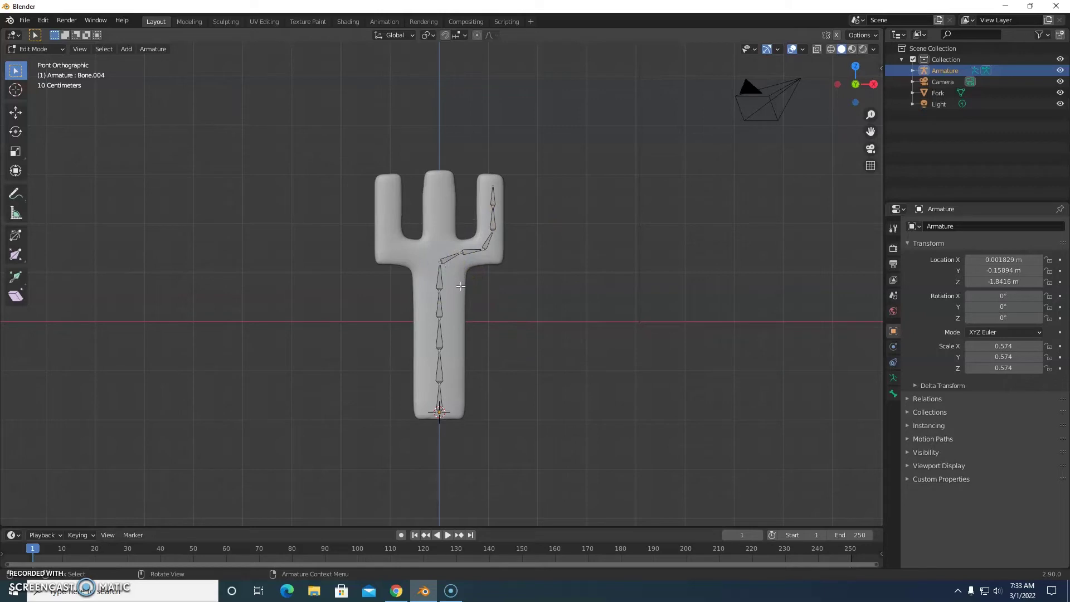
key(e)
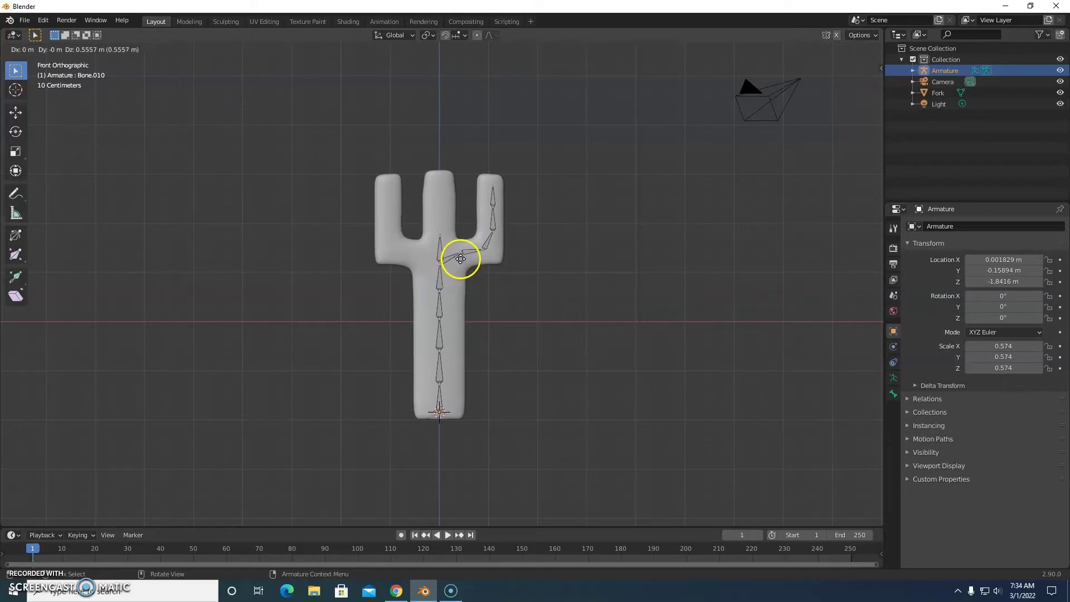
click(460, 254)
key(e)
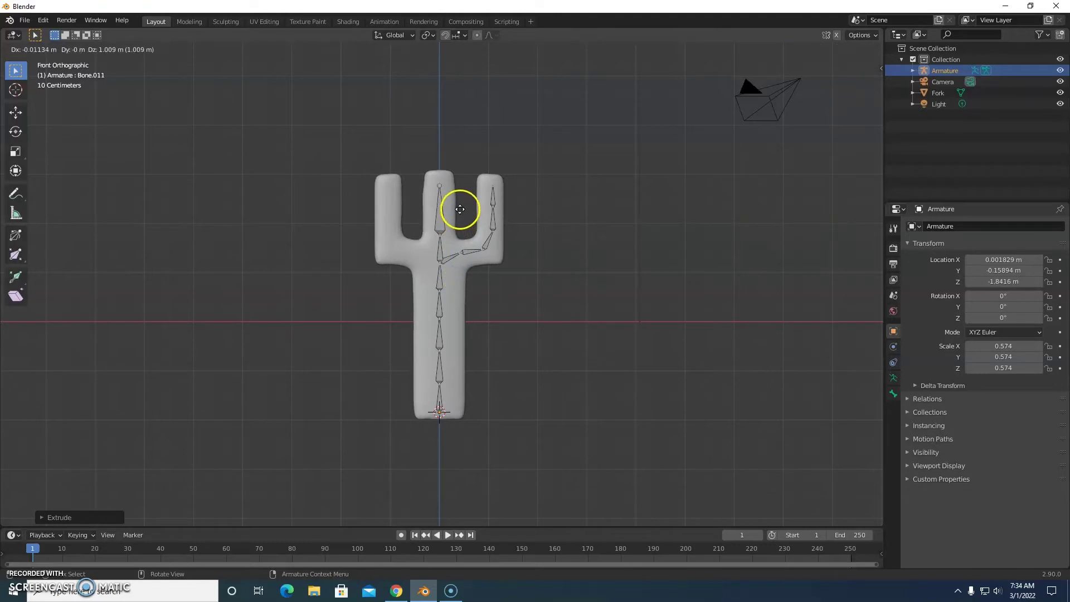
click(462, 223)
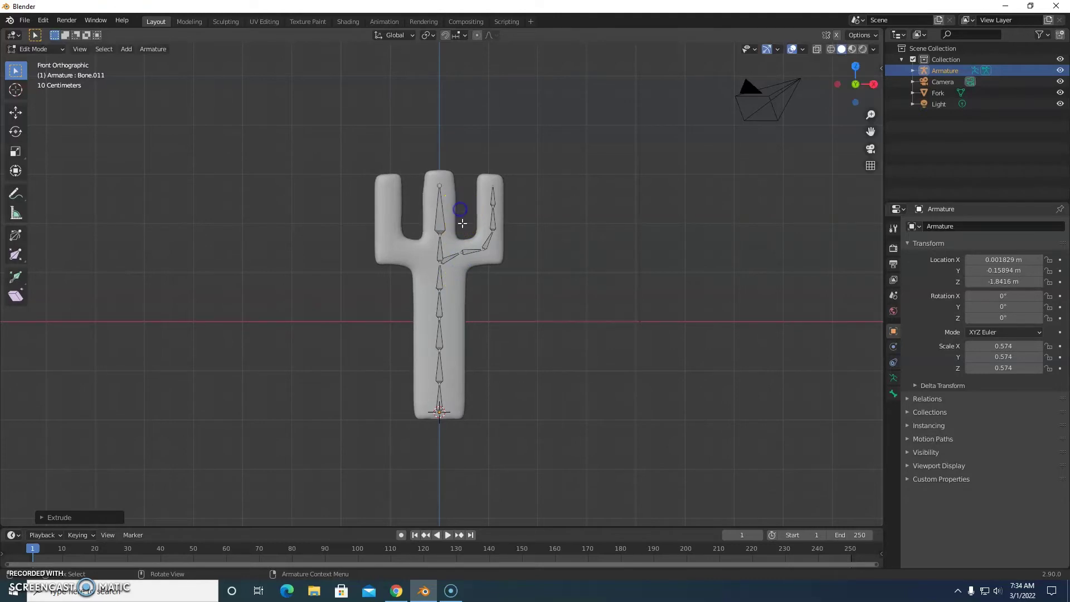
- Extrude five bones from the top of the handle chain, curving out and up into the left tine
click(441, 265)
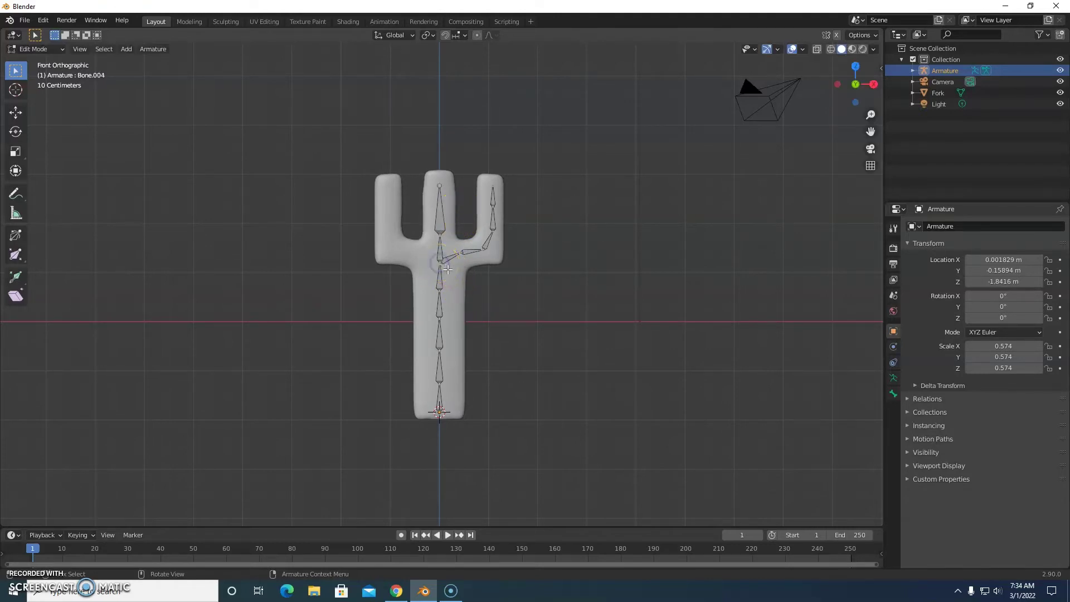
key(e)
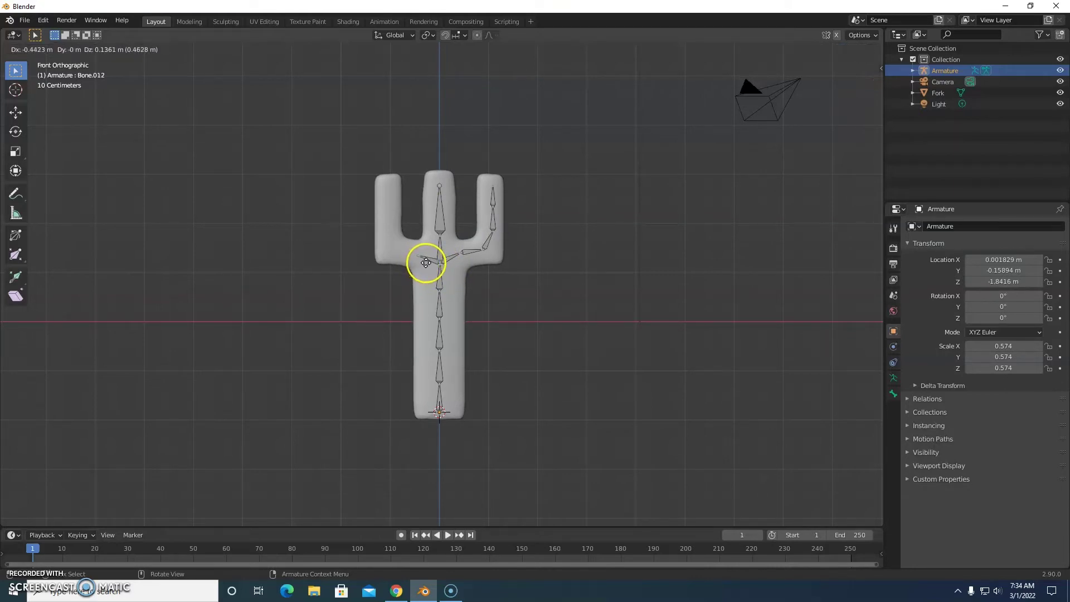
click(425, 261)
key(e)
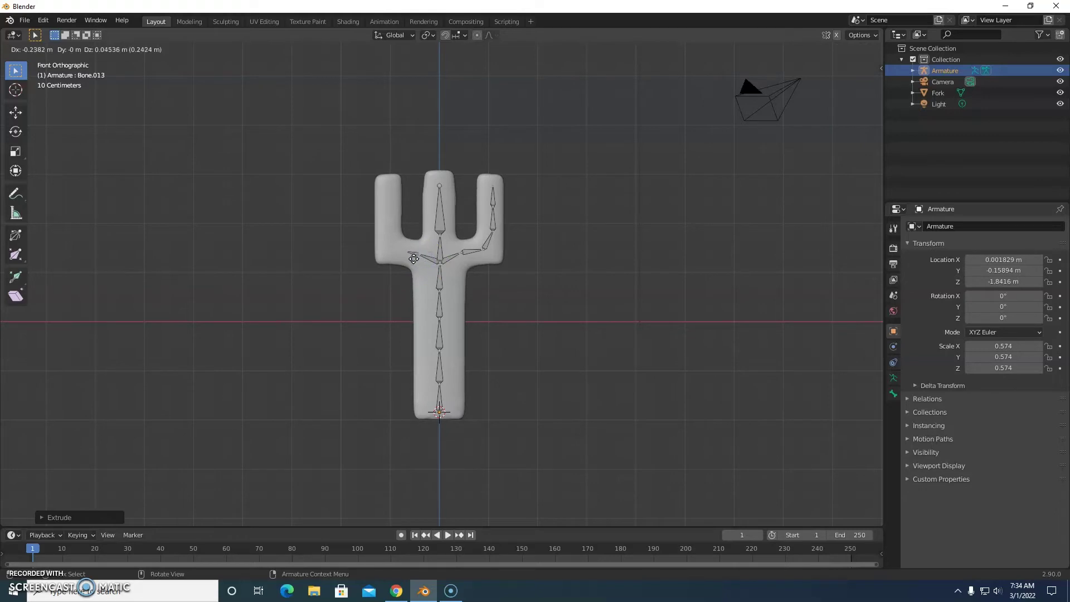
click(403, 256)
key(e)
click(395, 238)
key(e)
click(395, 214)
key(e)
click(395, 191)
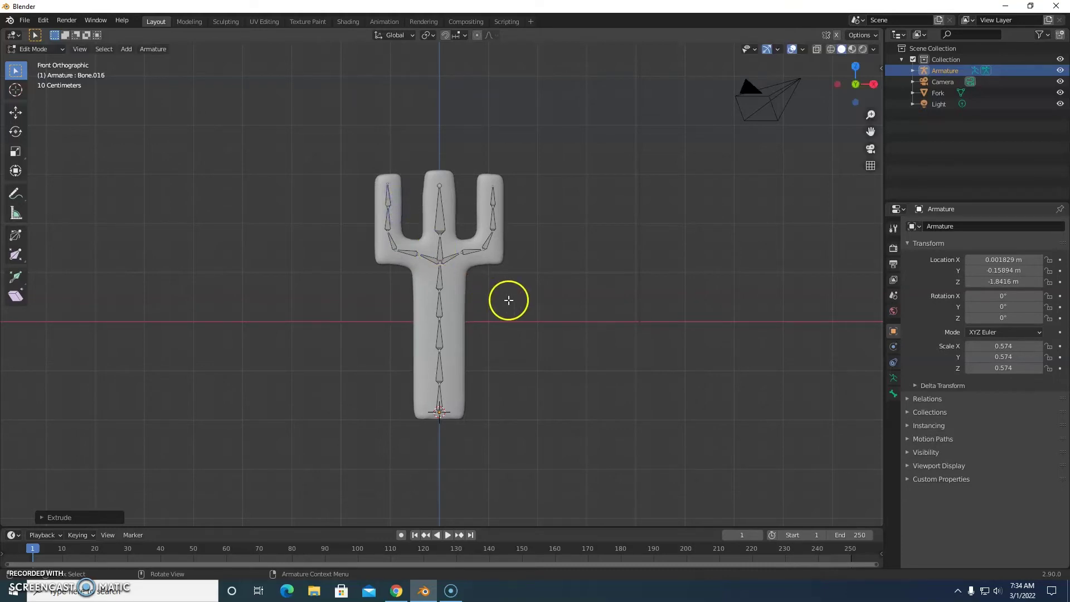
- Return to Object Mode and parent the fork mesh to the armature with automatic weights
middle_drag(526, 310, 433, 306)
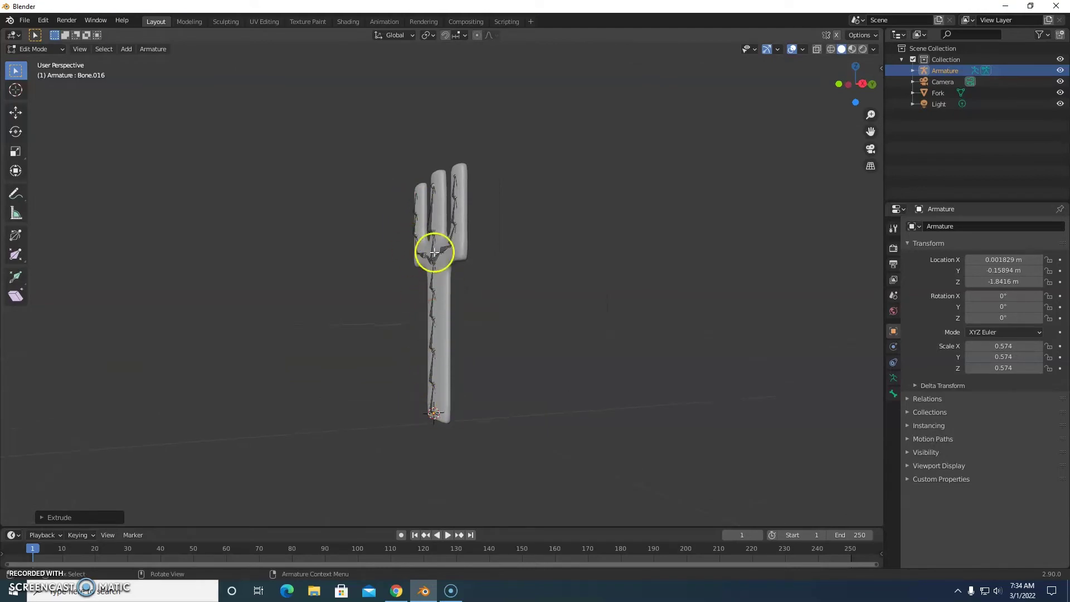
middle_drag(487, 296, 528, 299)
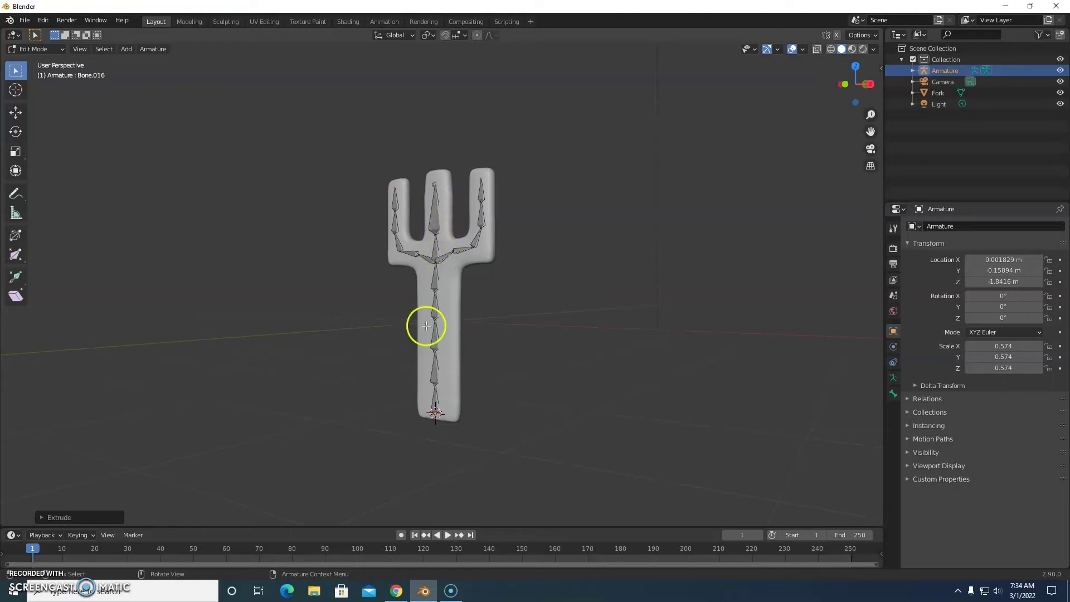
click(426, 383)
click(457, 360)
click(63, 48)
click(44, 62)
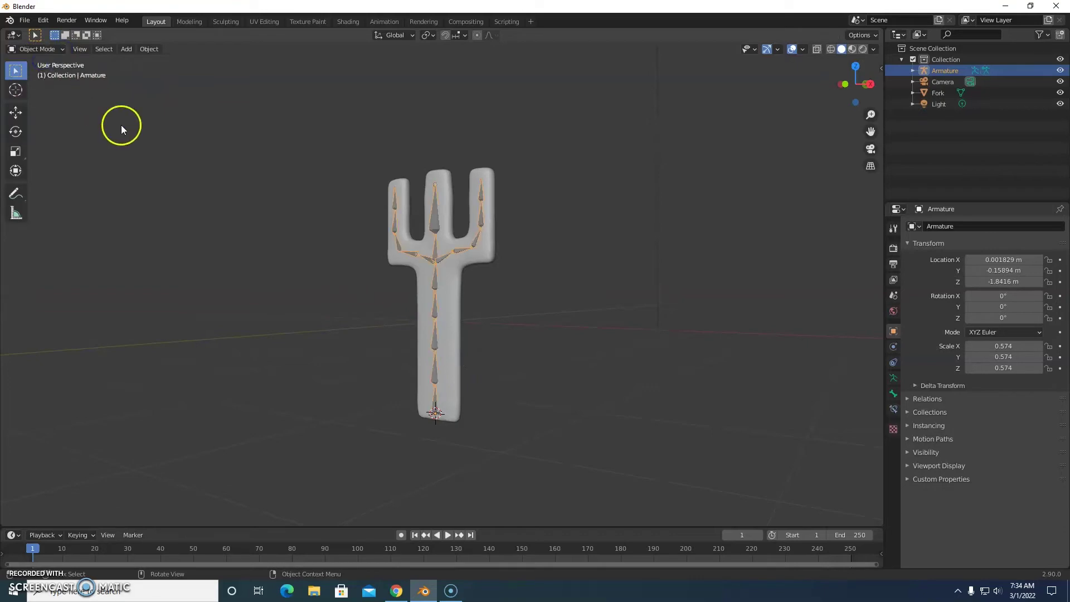
click(457, 291)
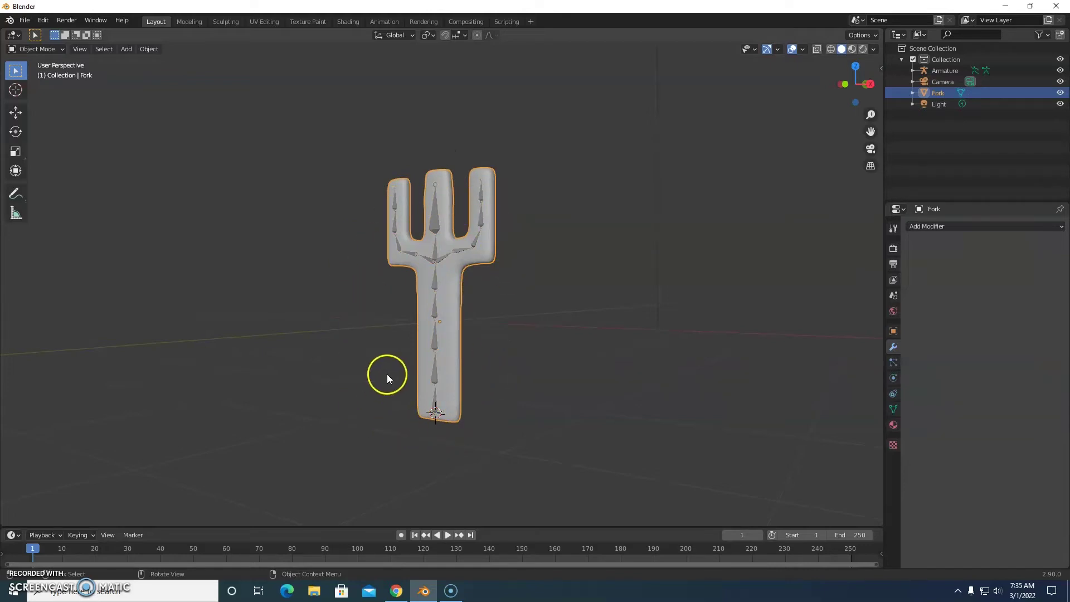
shift+click(435, 229)
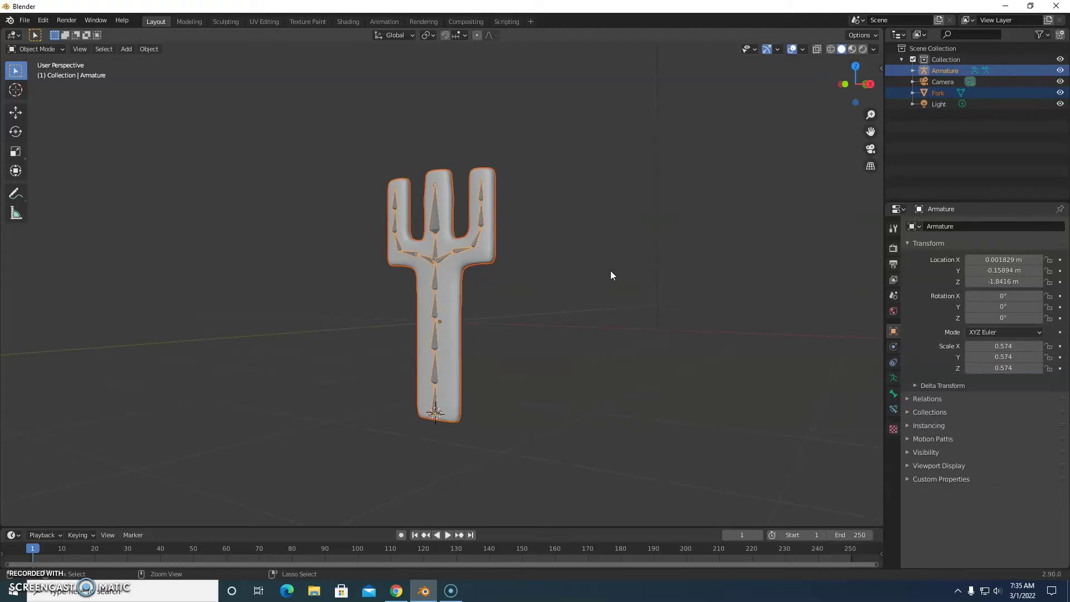
key(ctrl+p)
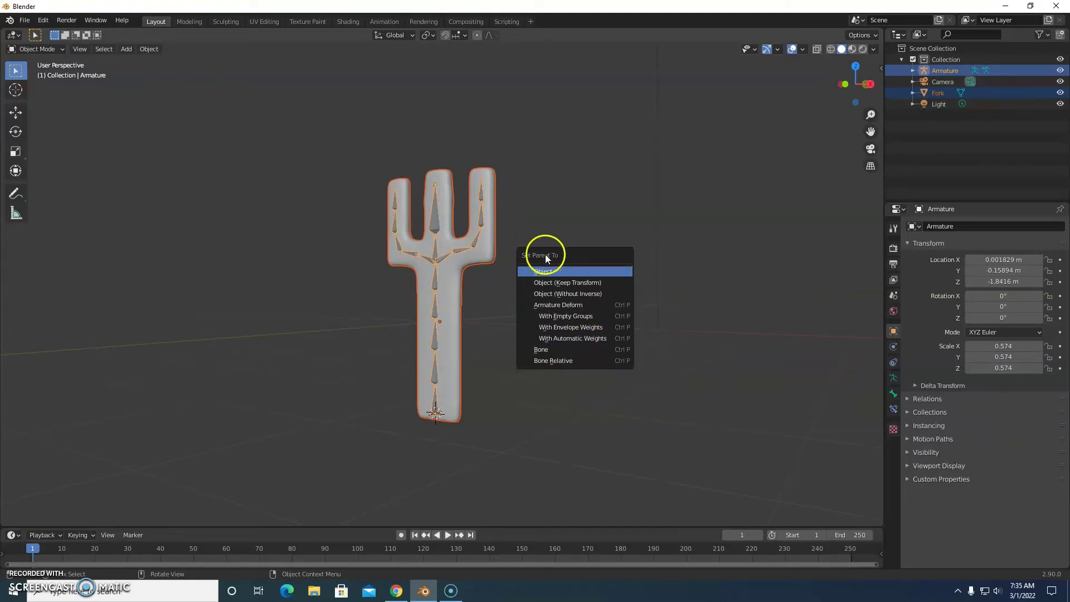
click(604, 339)
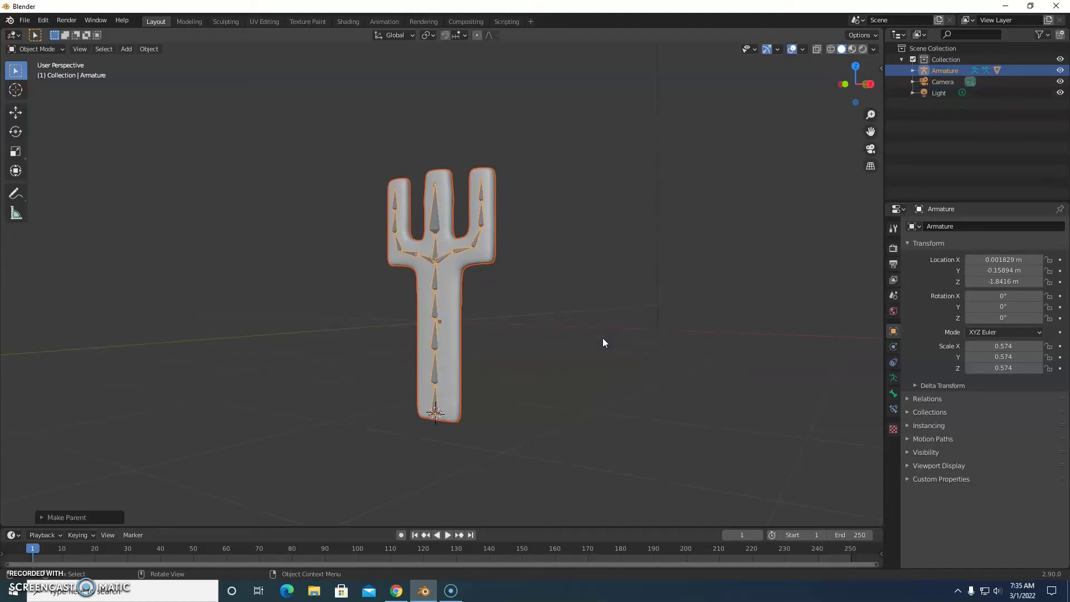
middle_drag(514, 287, 557, 286)
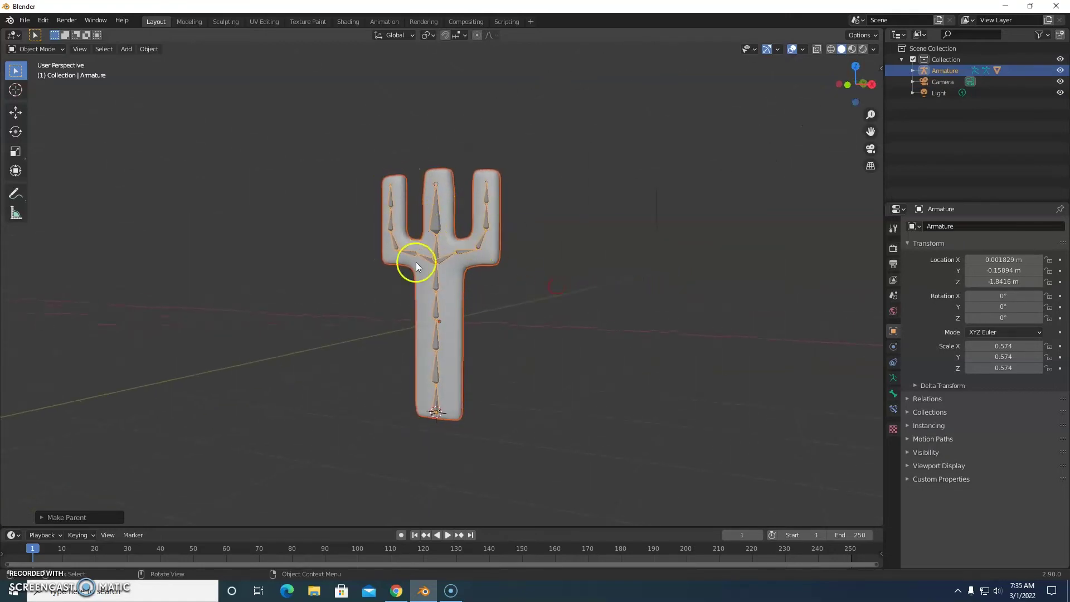
click(487, 222)
click(488, 223)
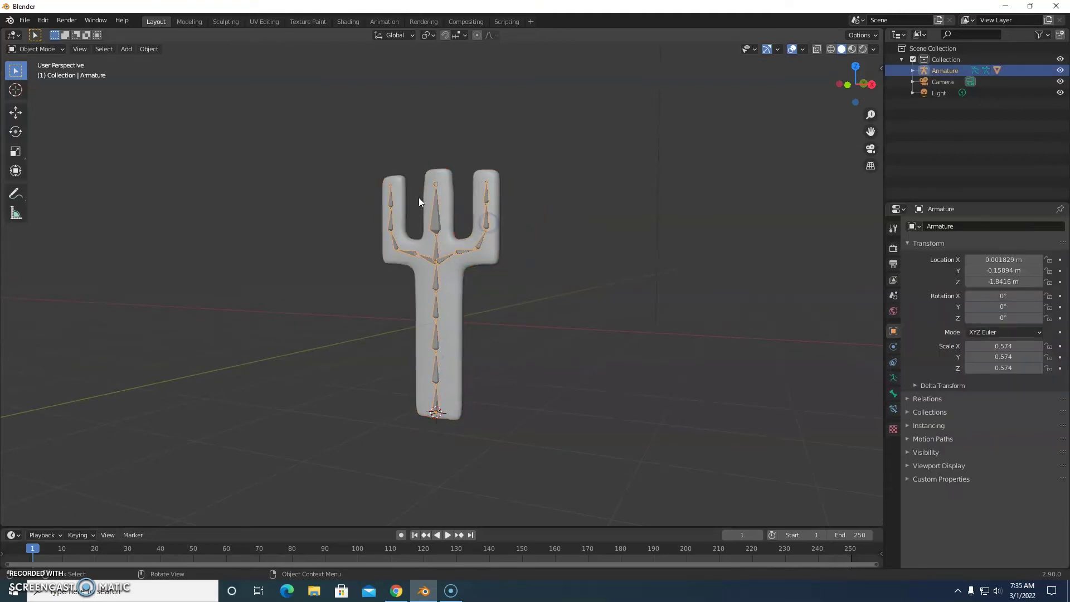
click(56, 49)
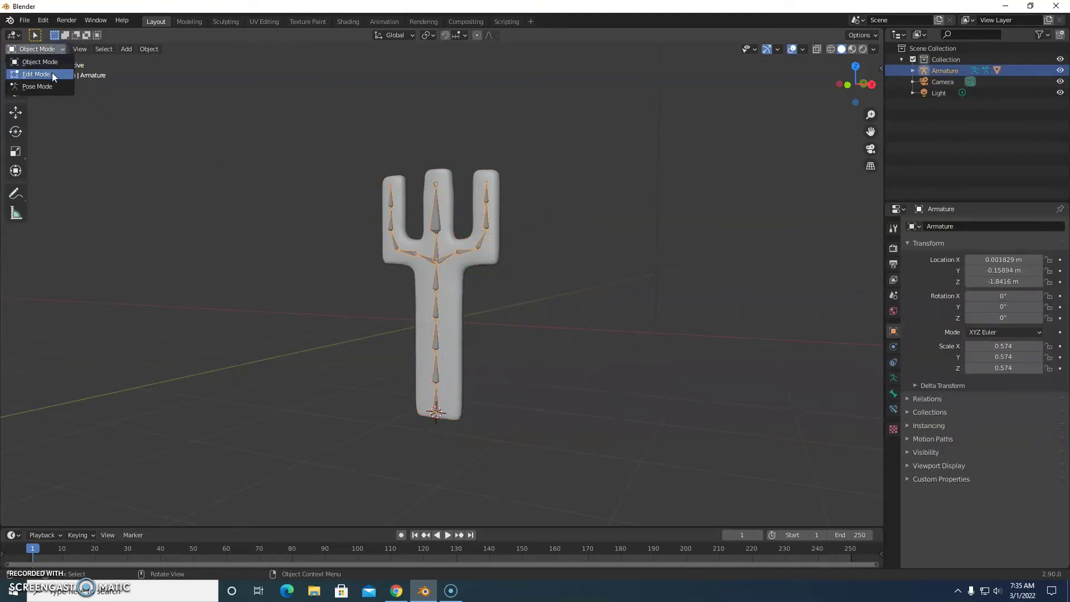
click(53, 73)
click(489, 224)
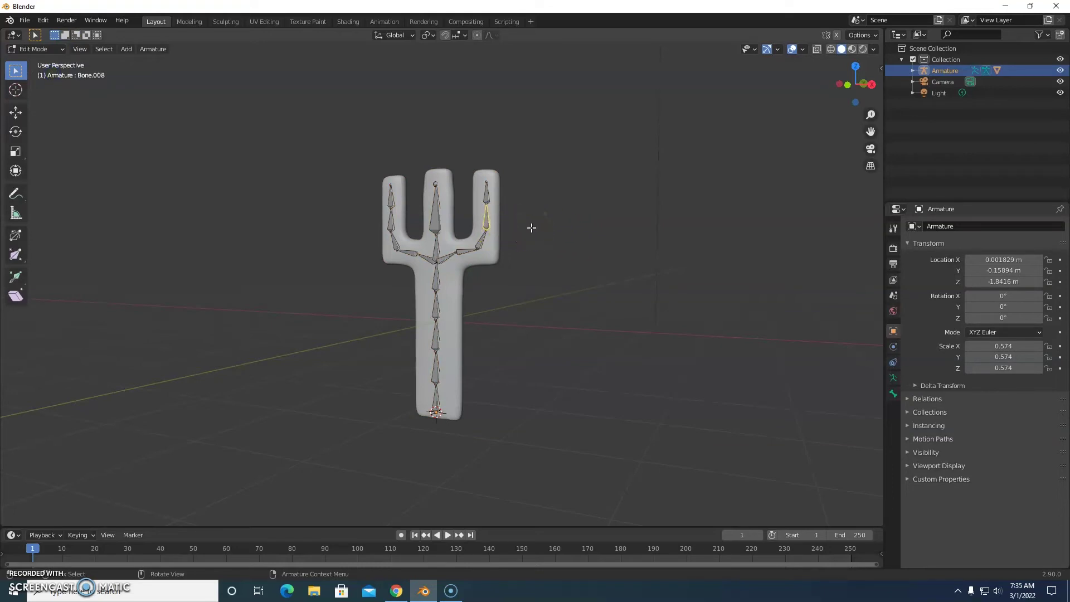
key(r)
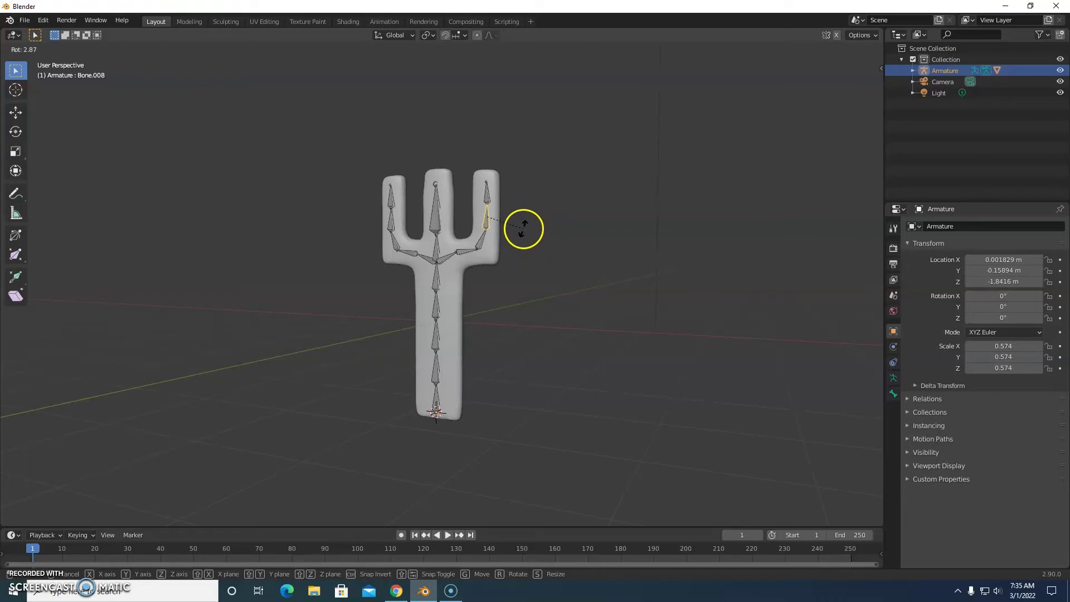
click(524, 229)
- Switch the armature to Pose Mode and try rotating the lower vertical bone of the right tine
click(65, 51)
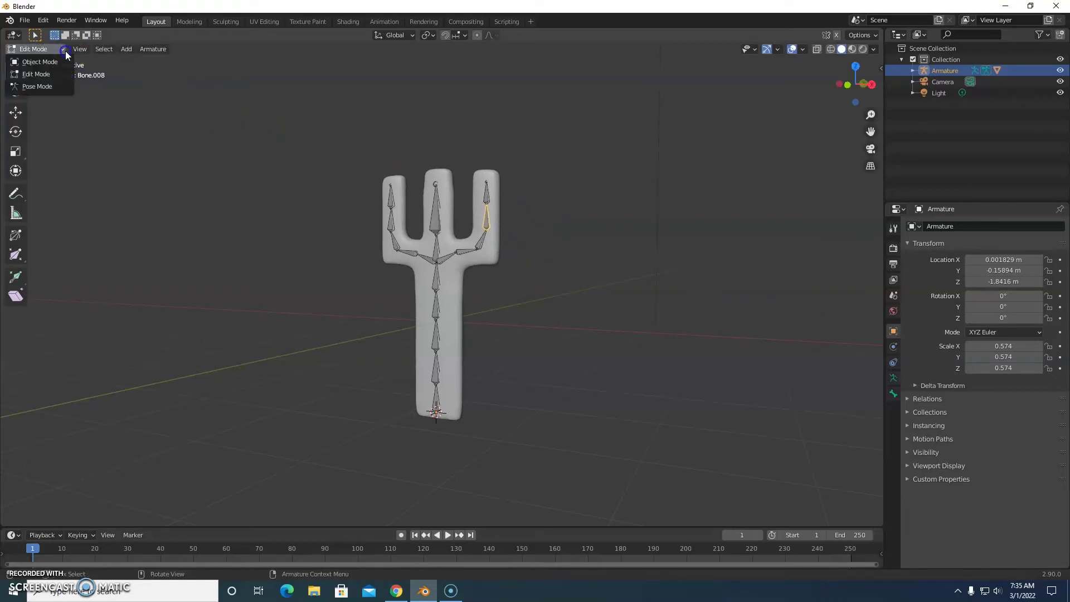
click(50, 87)
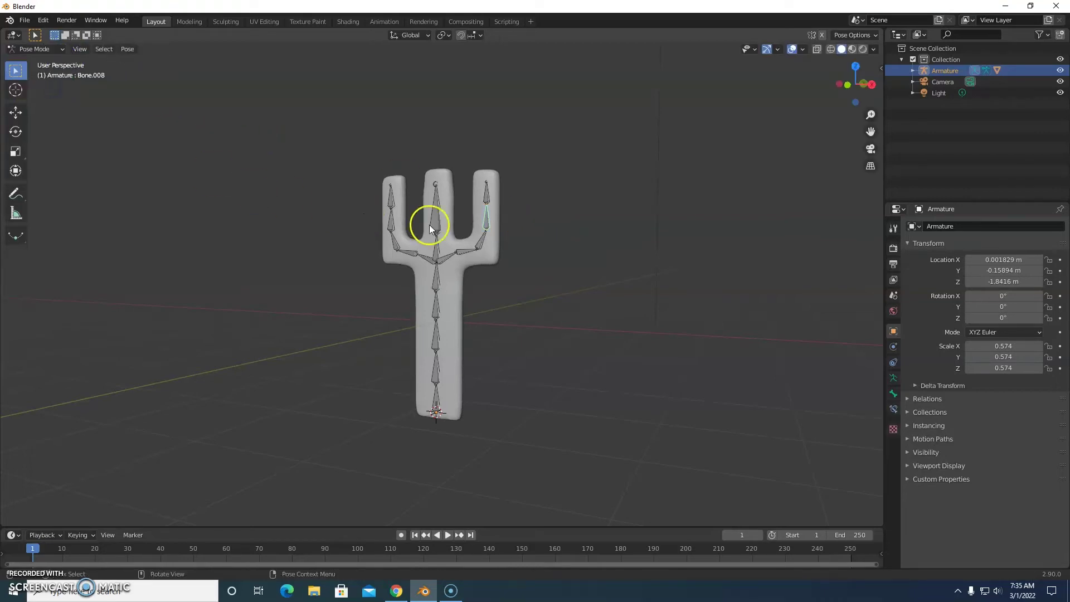
key(r)
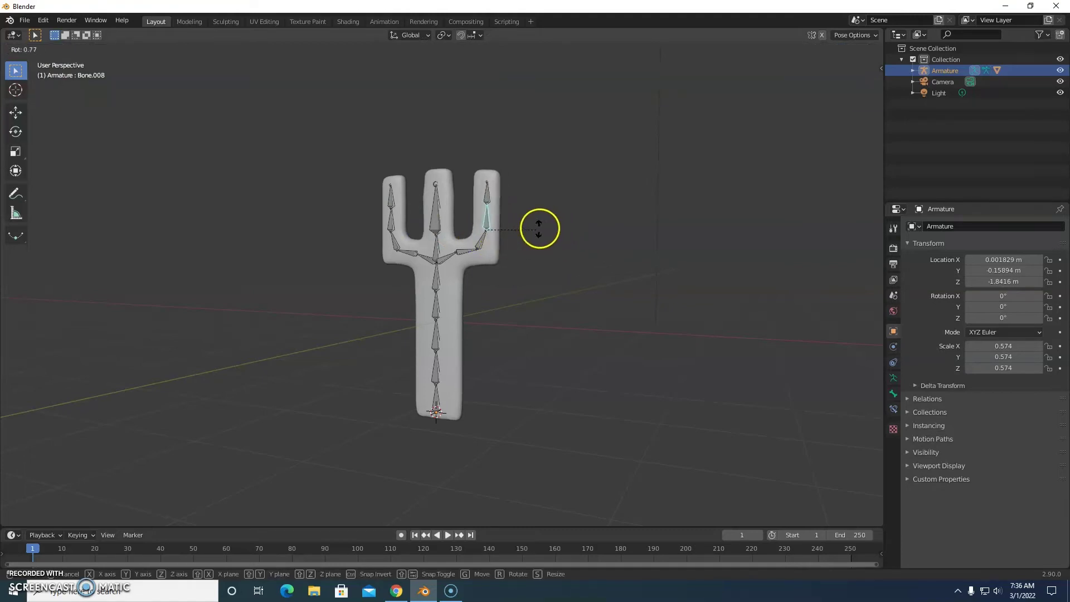
right_click(574, 205)
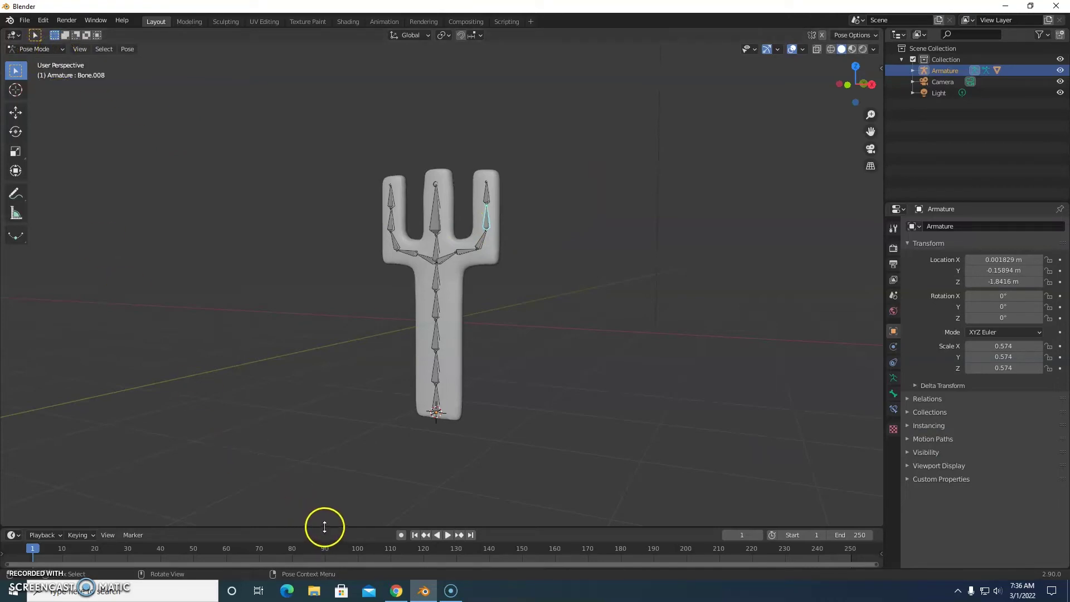
- Enlarge the timeline area below the viewport and keep its editor type set to Timeline
drag(325, 528, 346, 388)
click(13, 398)
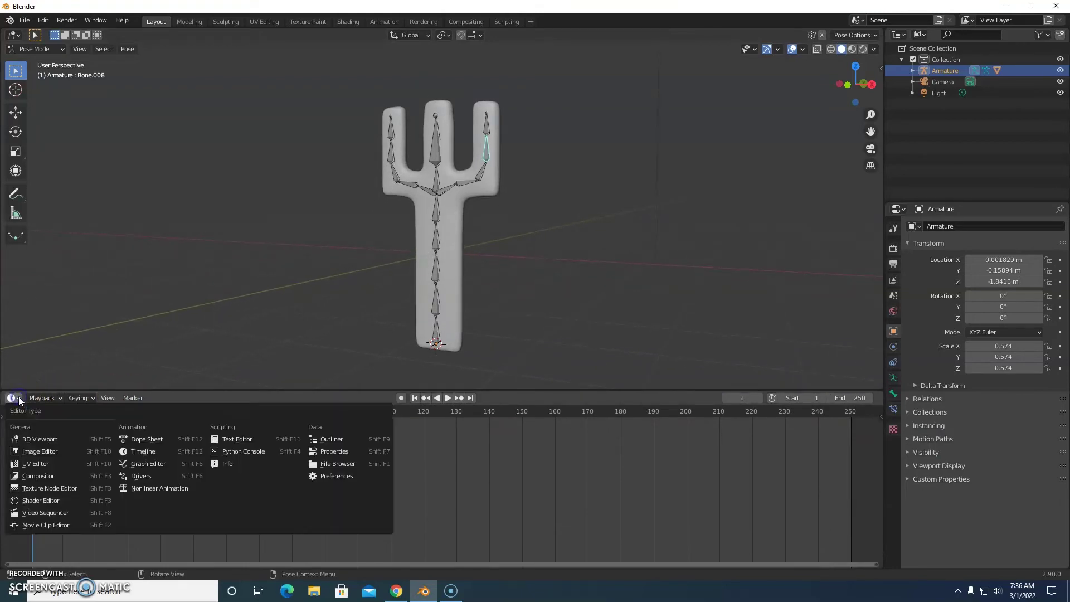
click(146, 452)
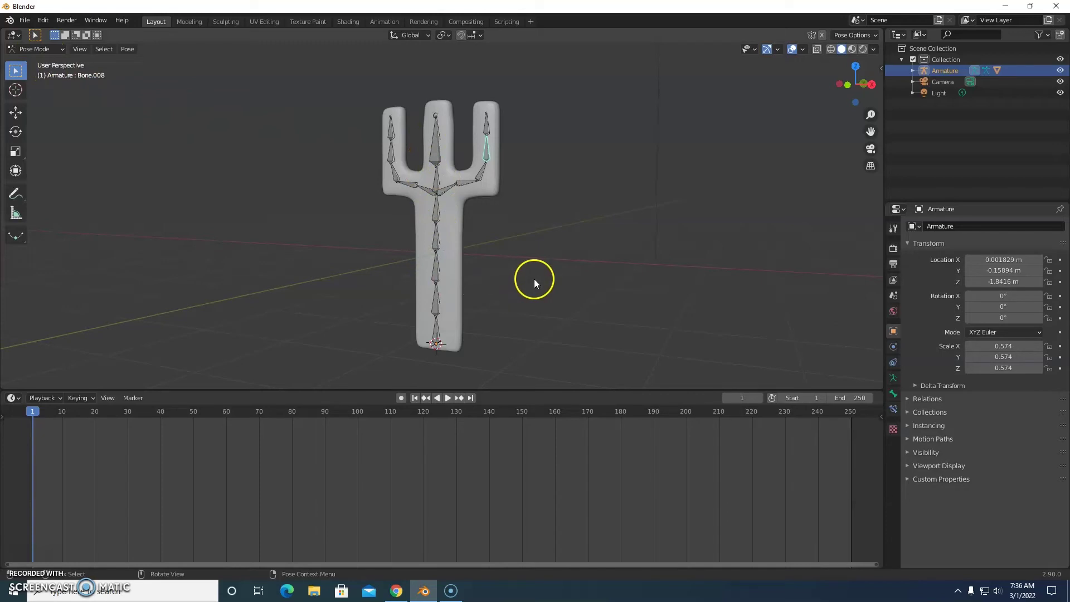
- Insert a Location, Rotation & Scale keyframe for all bones at frame 1 and expand the keyframe channel list
key(a)
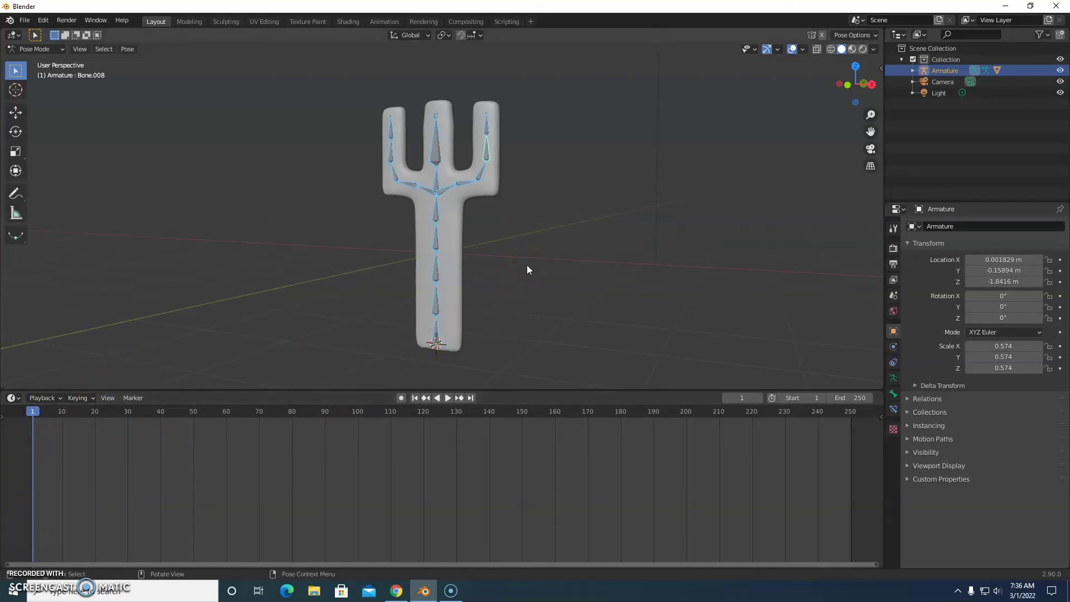
key(i)
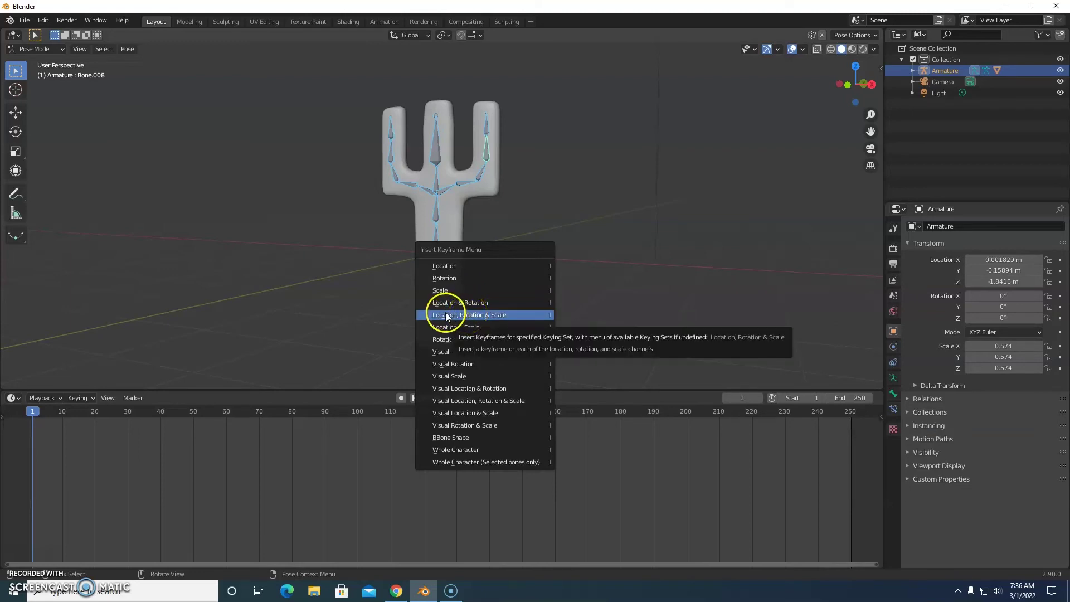
click(483, 315)
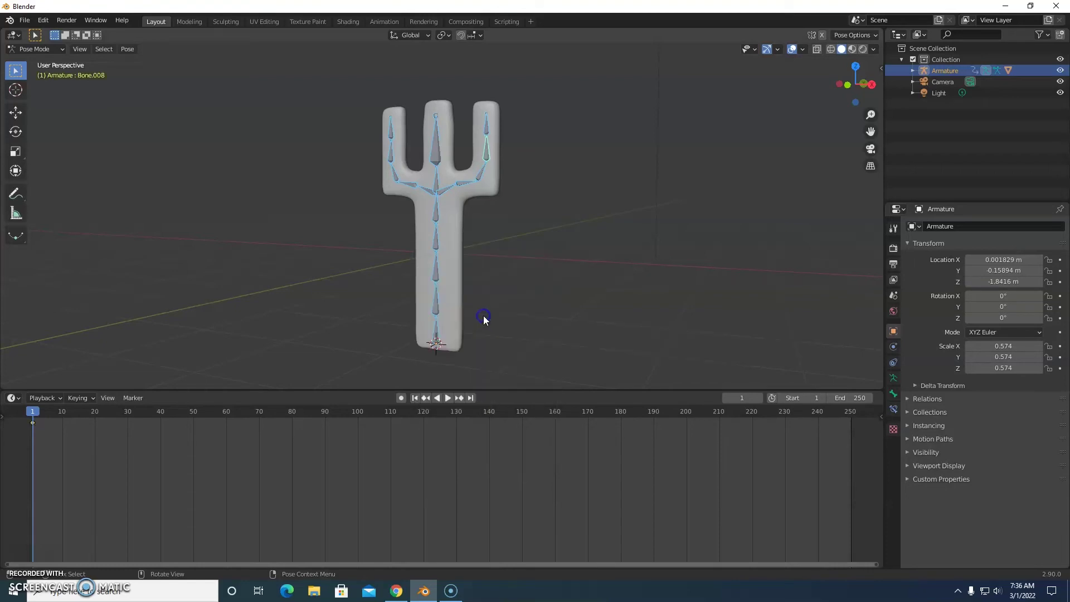
click(5, 419)
click(5, 424)
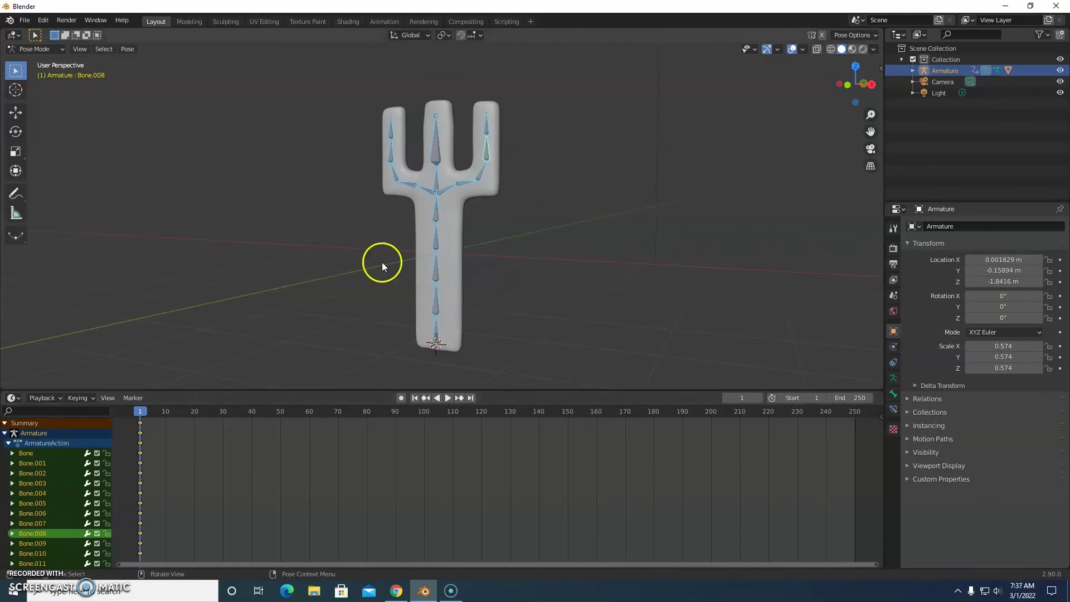
- In front view, enable auto keying and rotate only the right tine's lower vertical bone about 30 degrees outward at frame 10
click(848, 84)
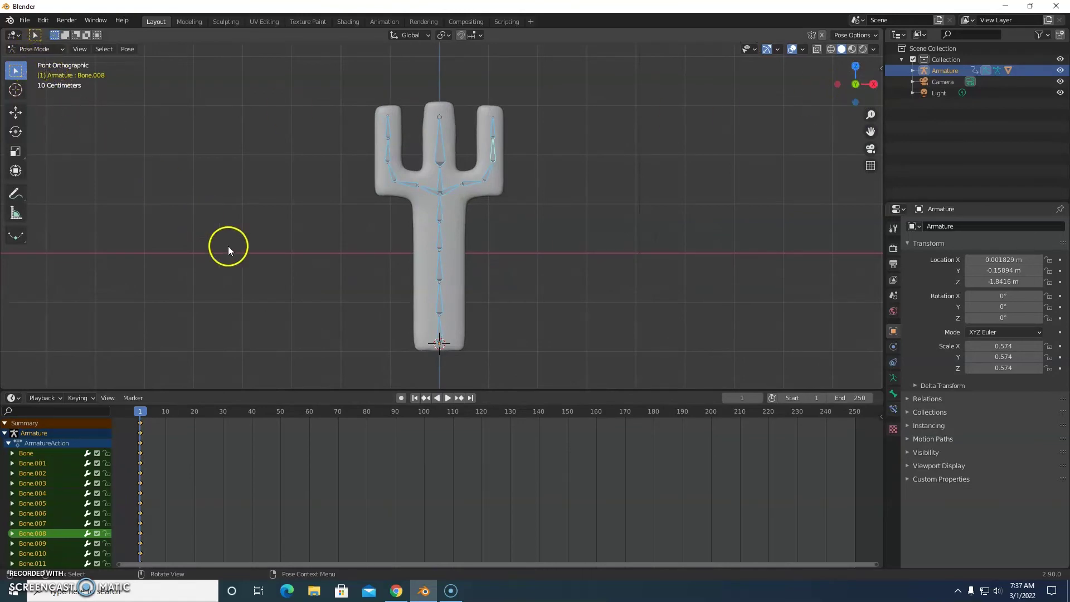
click(546, 176)
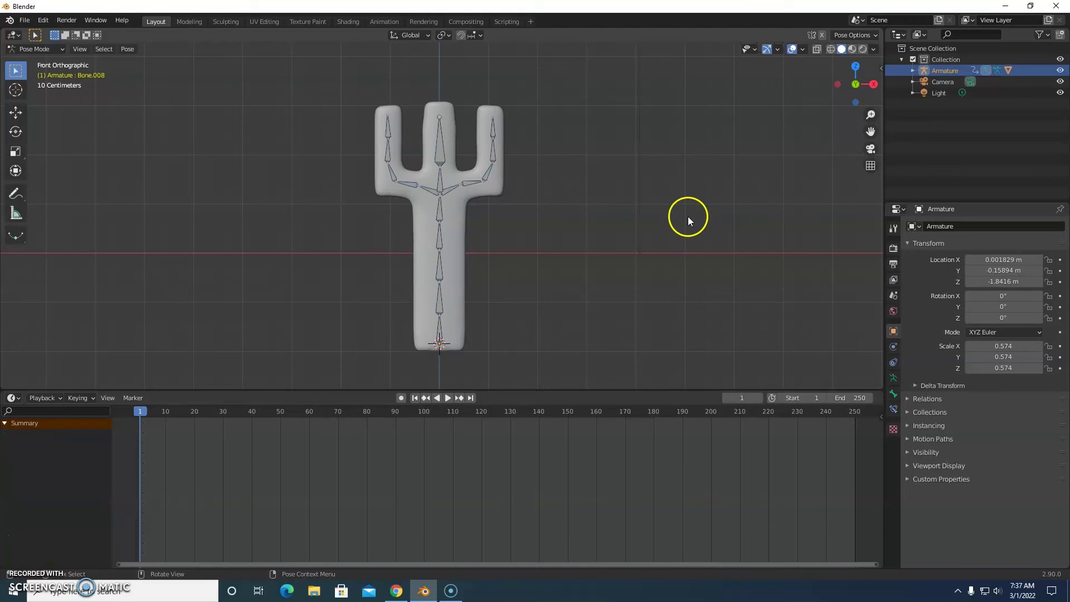
click(494, 154)
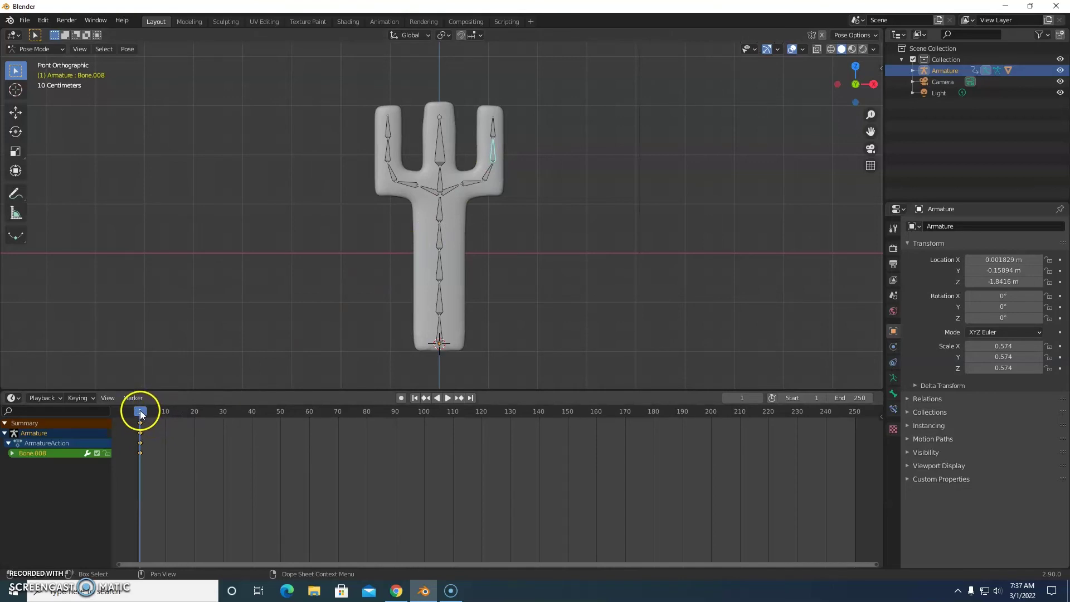
key(space)
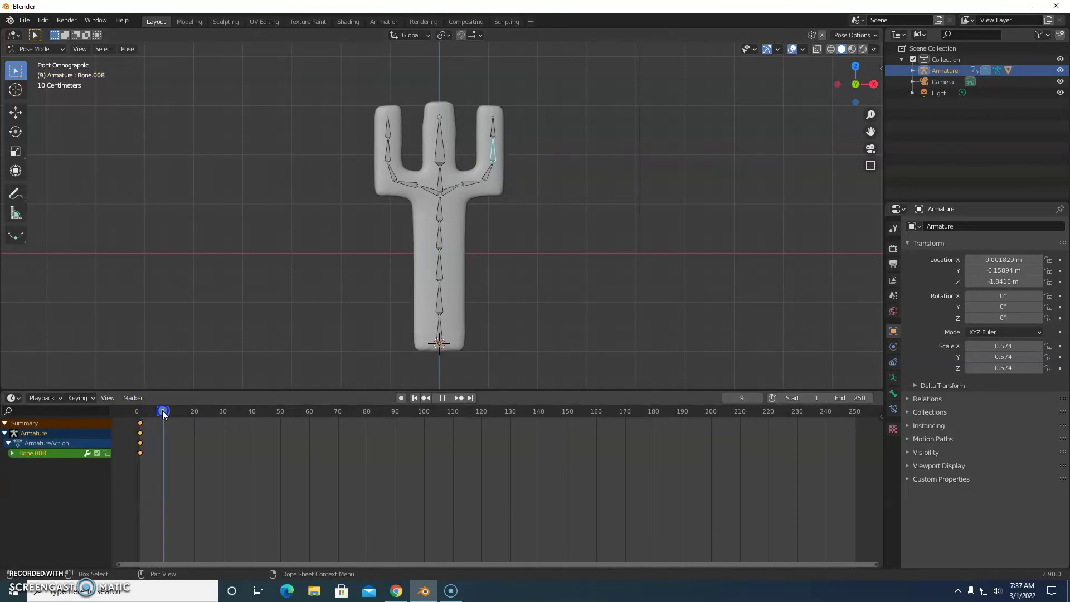
key(space)
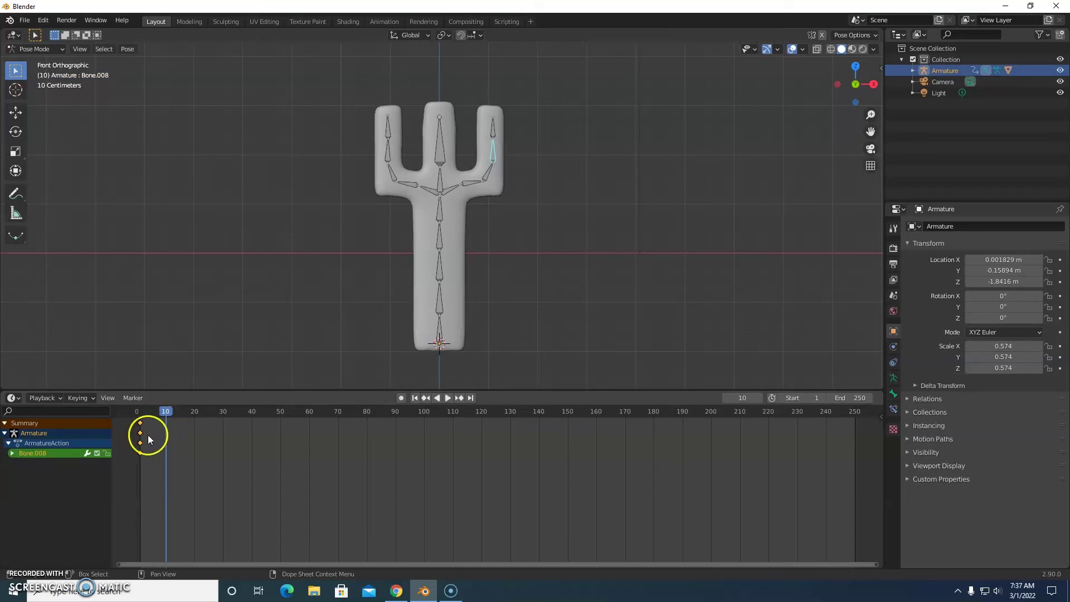
drag(162, 413, 138, 413)
click(140, 413)
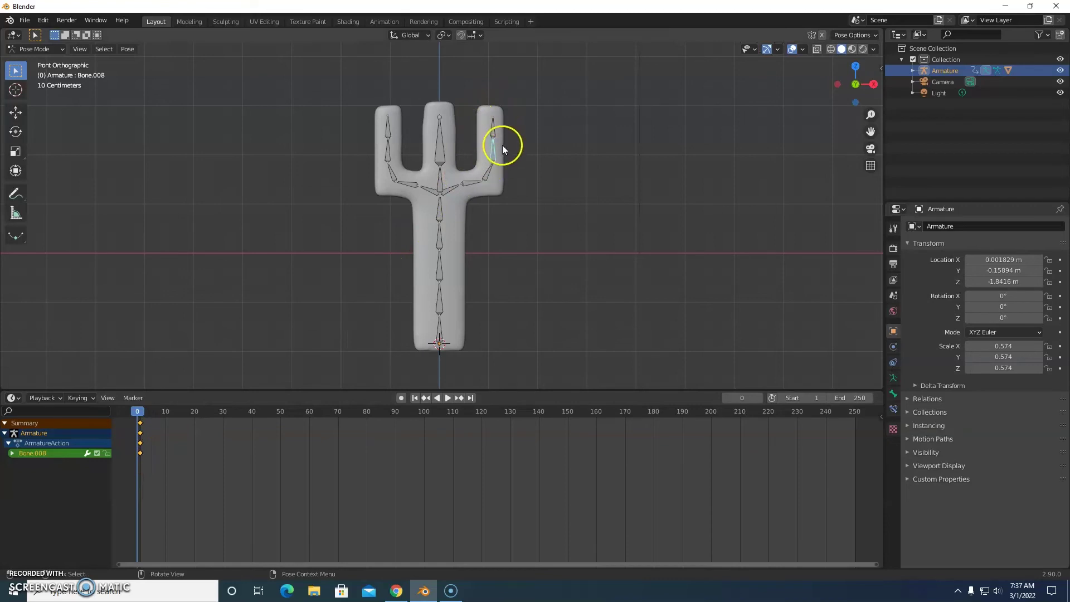
drag(137, 412, 166, 410)
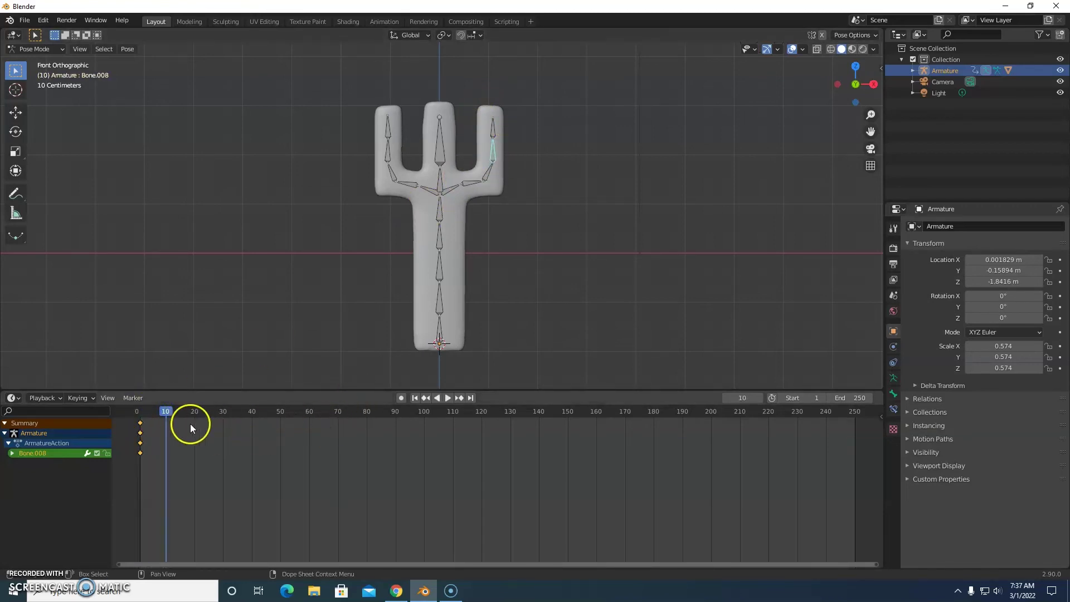
click(402, 398)
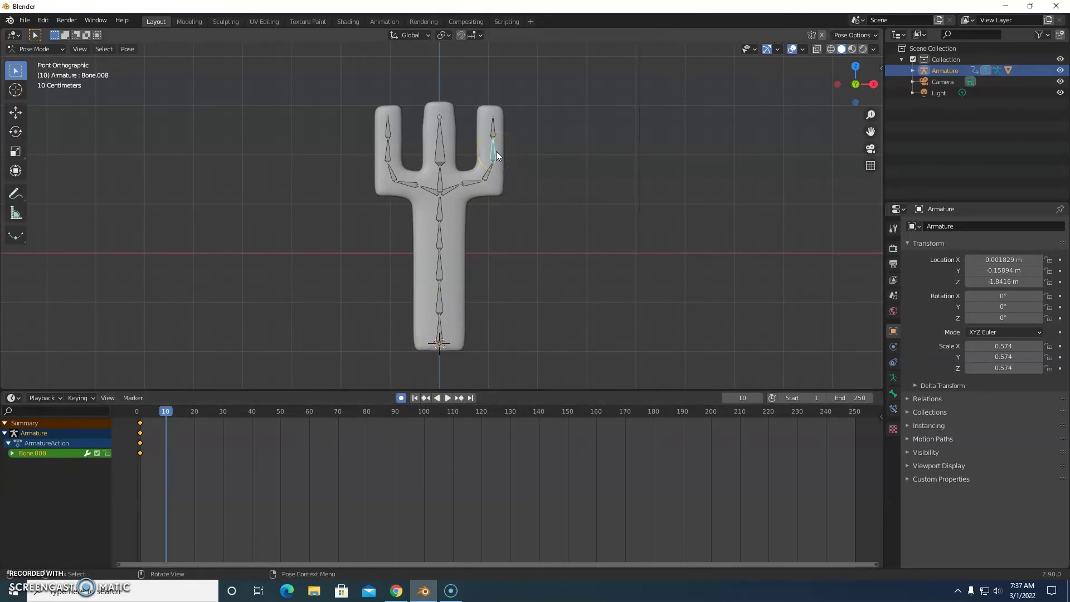
key(r)
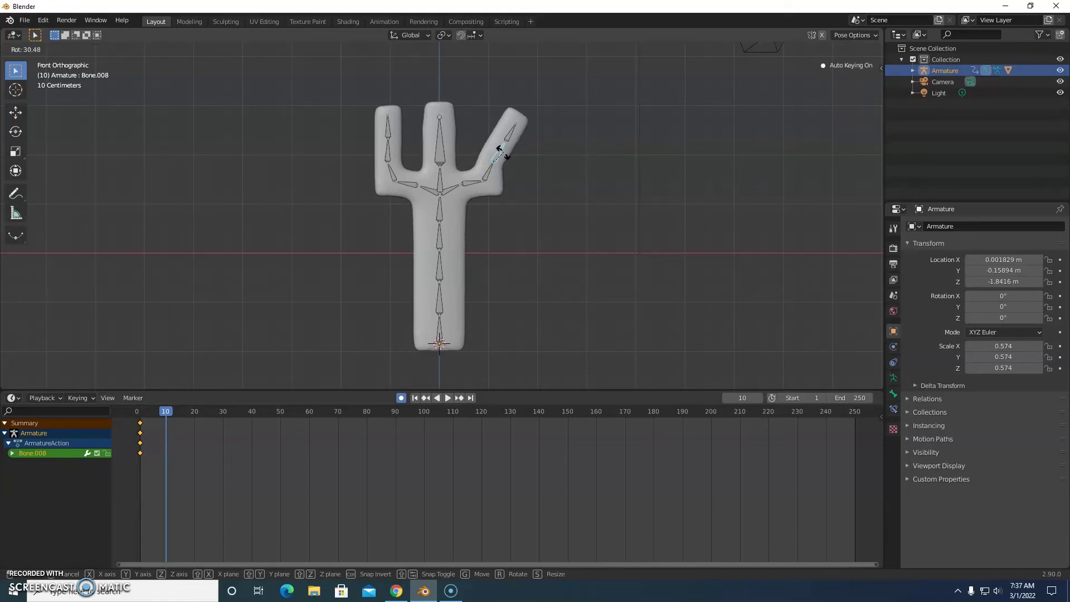
click(502, 150)
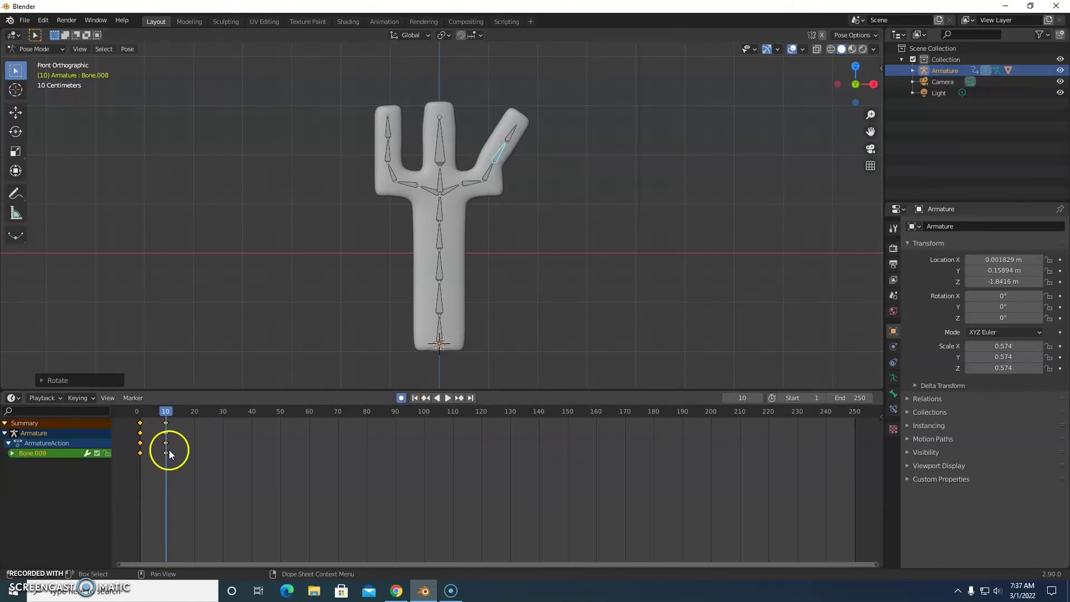
- Duplicate the right-tine bone's frame 1 keyframes to frame 20 and preview the motion from the start
drag(169, 409, 196, 411)
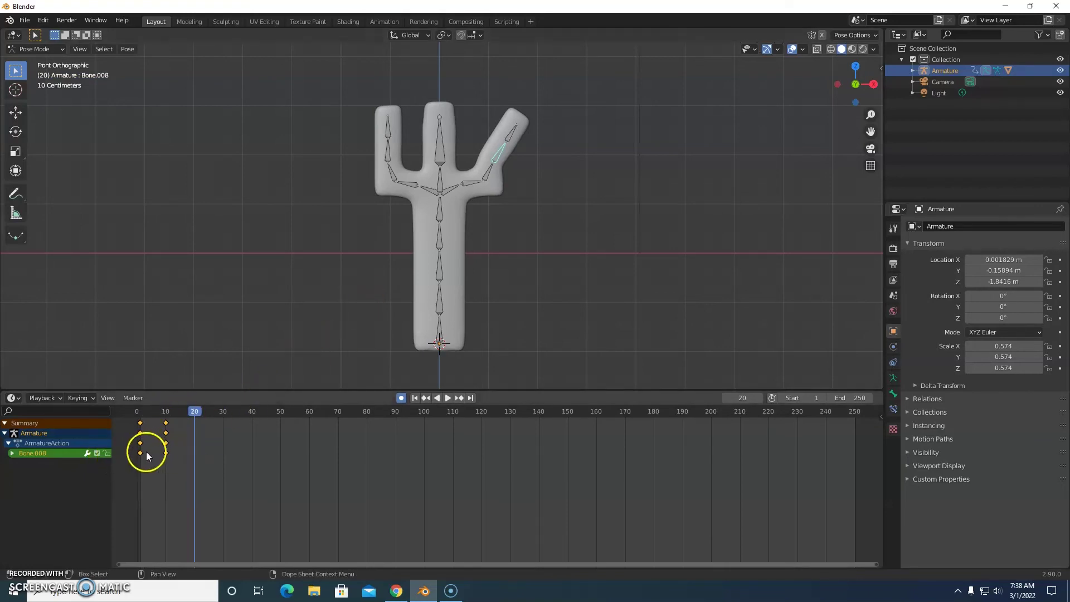
drag(189, 413, 140, 429)
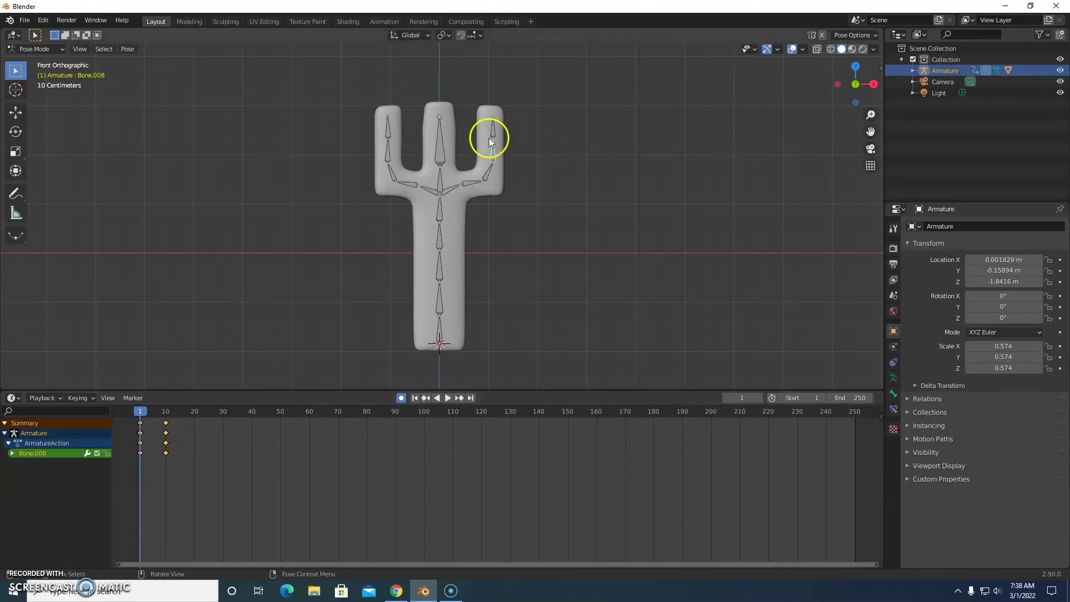
key(space)
drag(152, 413, 195, 414)
key(space)
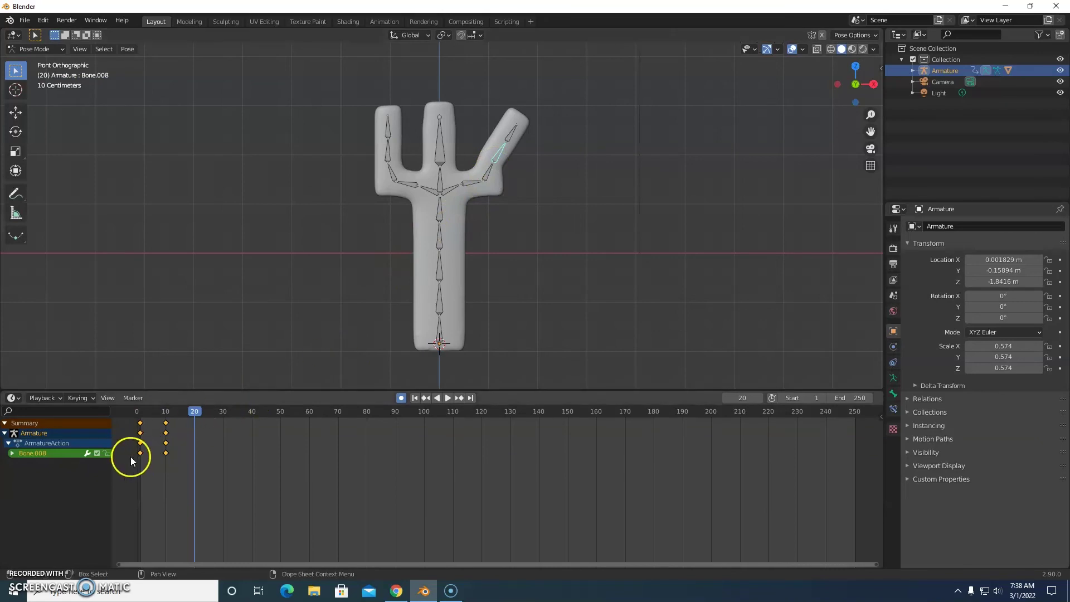
click(201, 413)
key(g)
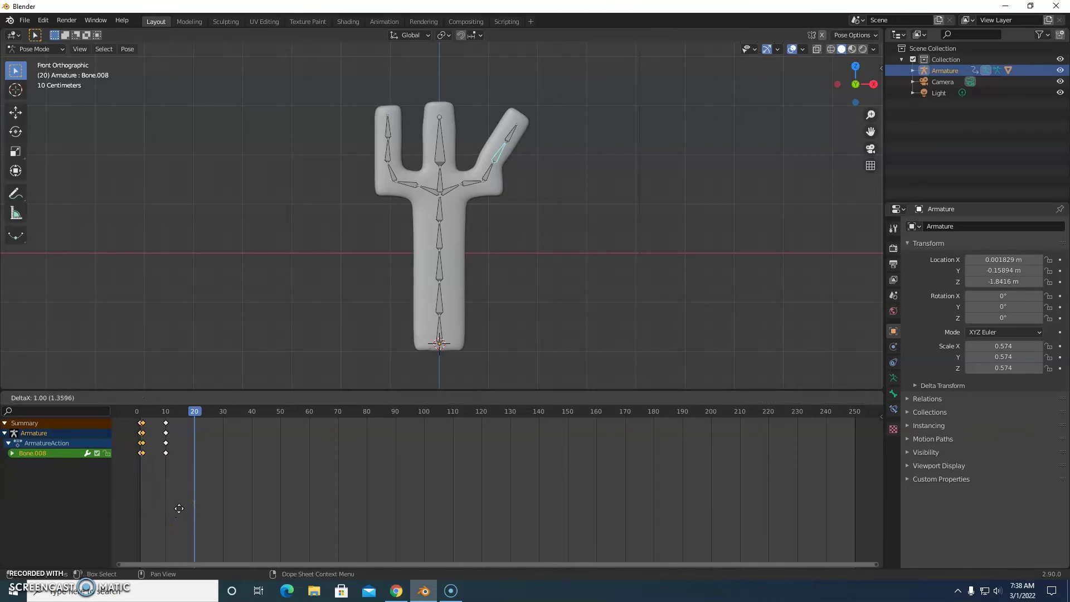
drag(184, 506, 229, 504)
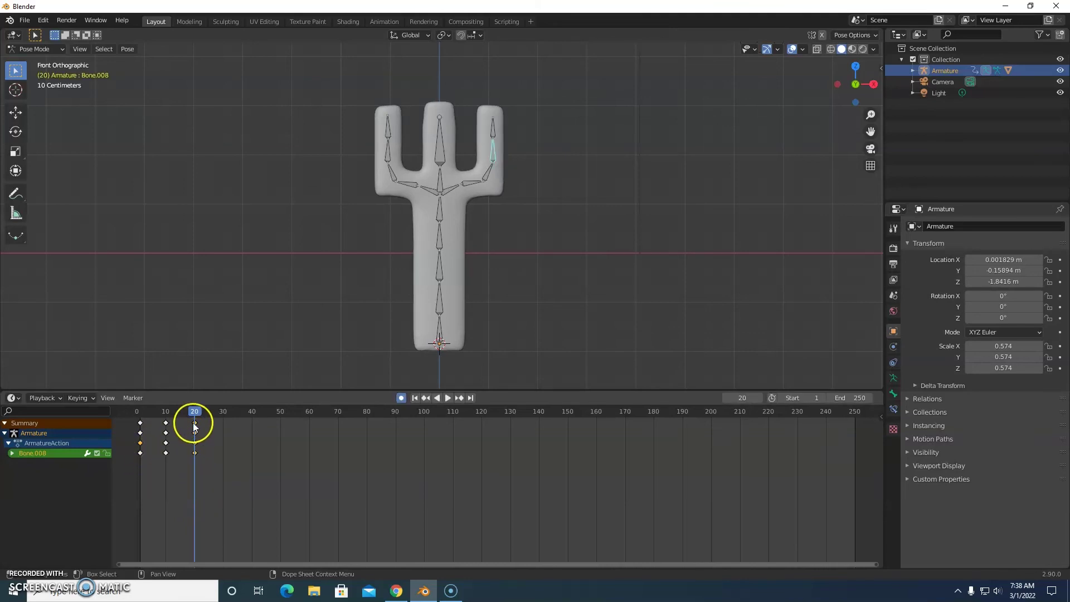
drag(195, 413, 137, 417)
key(space)
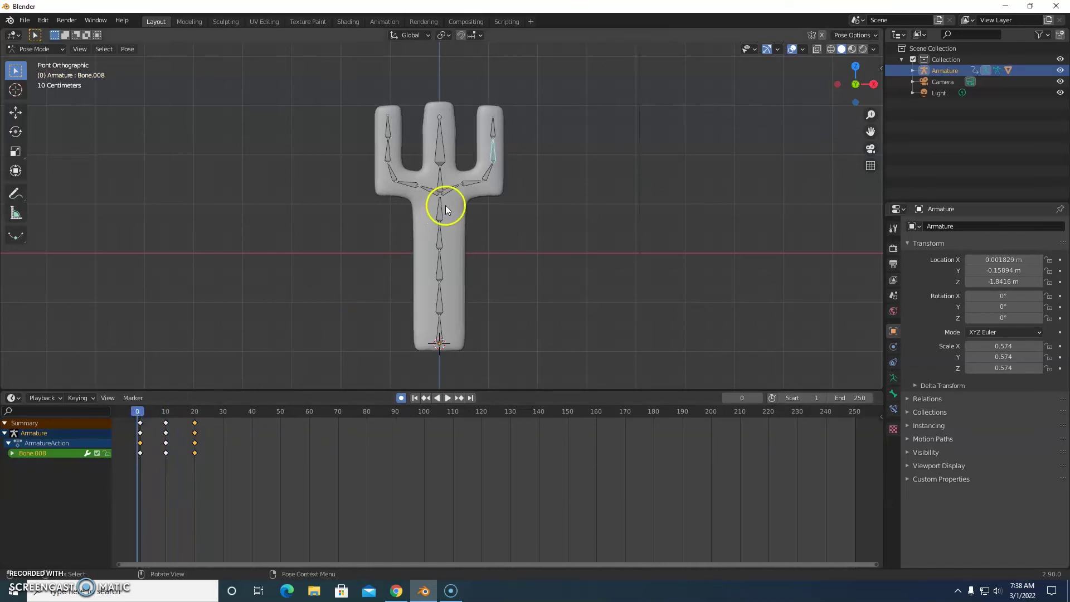
- Duplicate the middle tine's upper bone keyframes from frame 1 to frame 30 to hold its rest pose
click(440, 154)
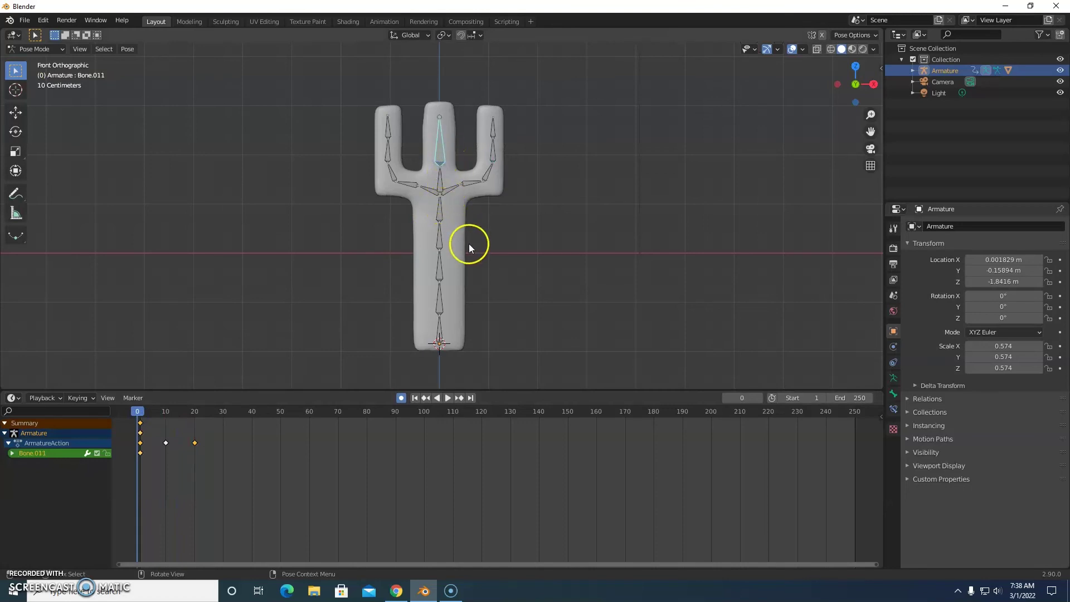
click(139, 411)
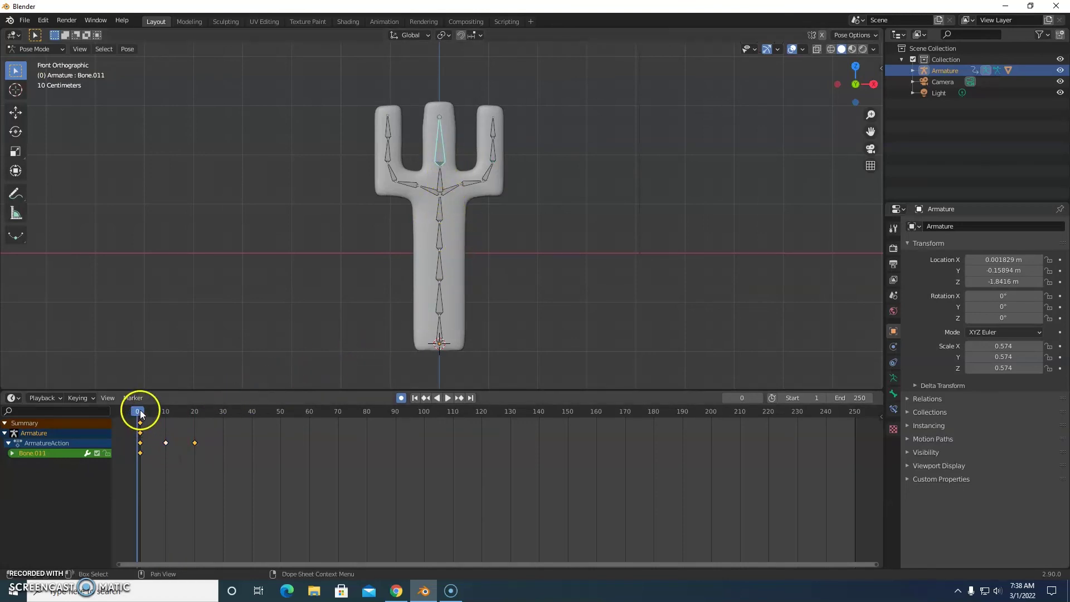
key(space)
key(space)
click(140, 452)
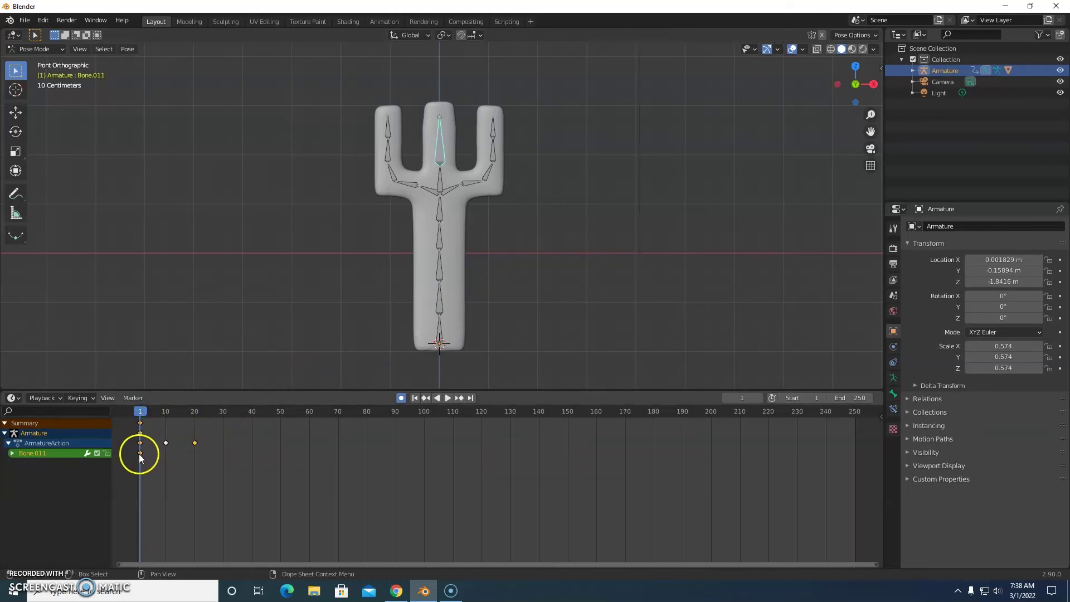
key(space)
drag(227, 410, 223, 413)
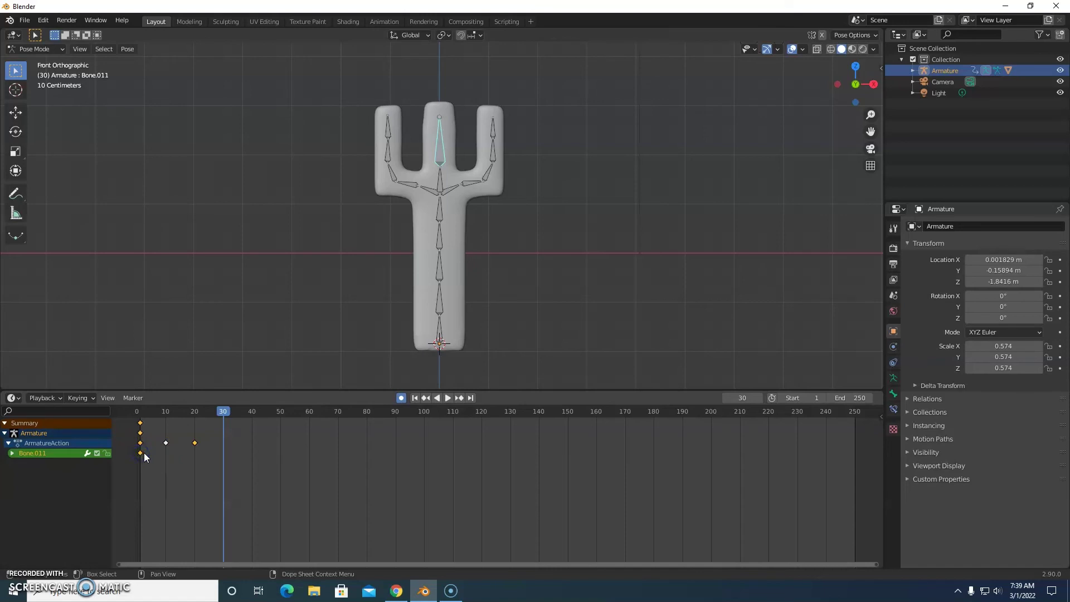
key(shift+d)
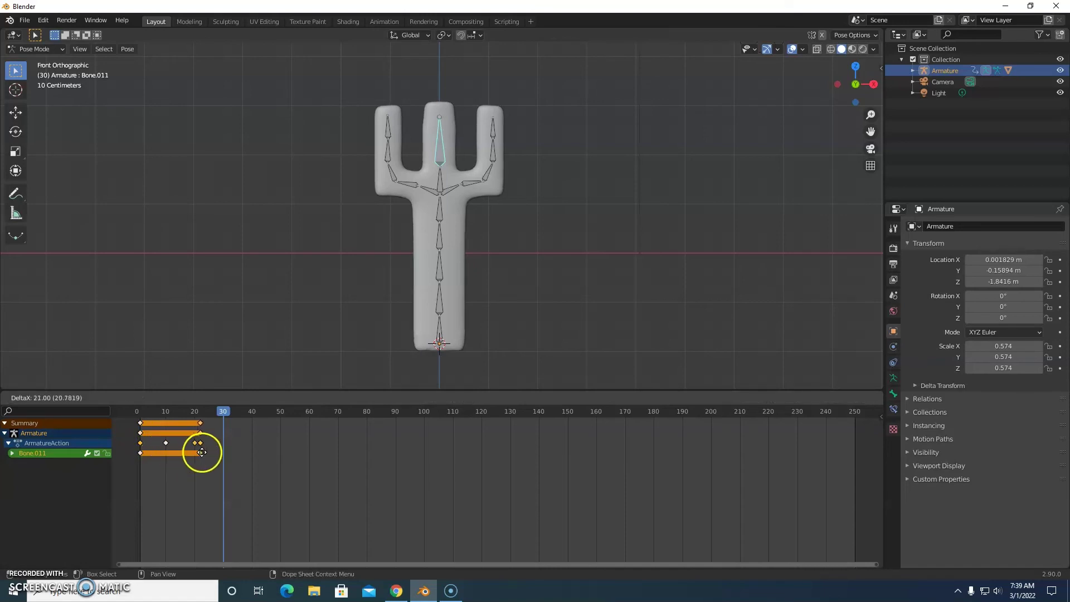
click(224, 453)
- At frame 50, rotate the middle tine's upper bone forward in an angled side view with auto keying
drag(224, 417, 281, 418)
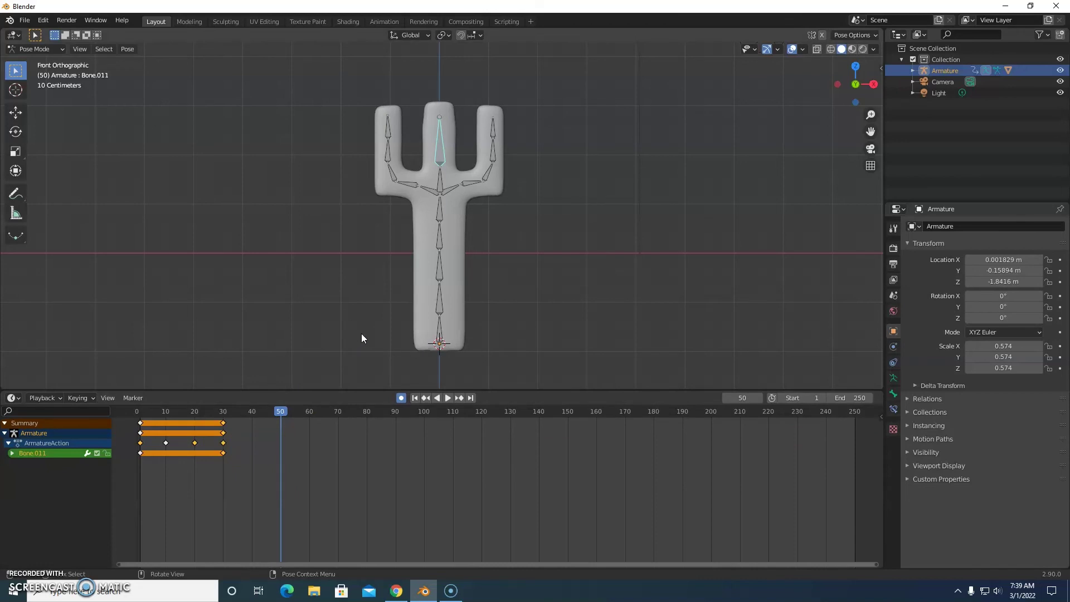
middle_drag(547, 239, 443, 249)
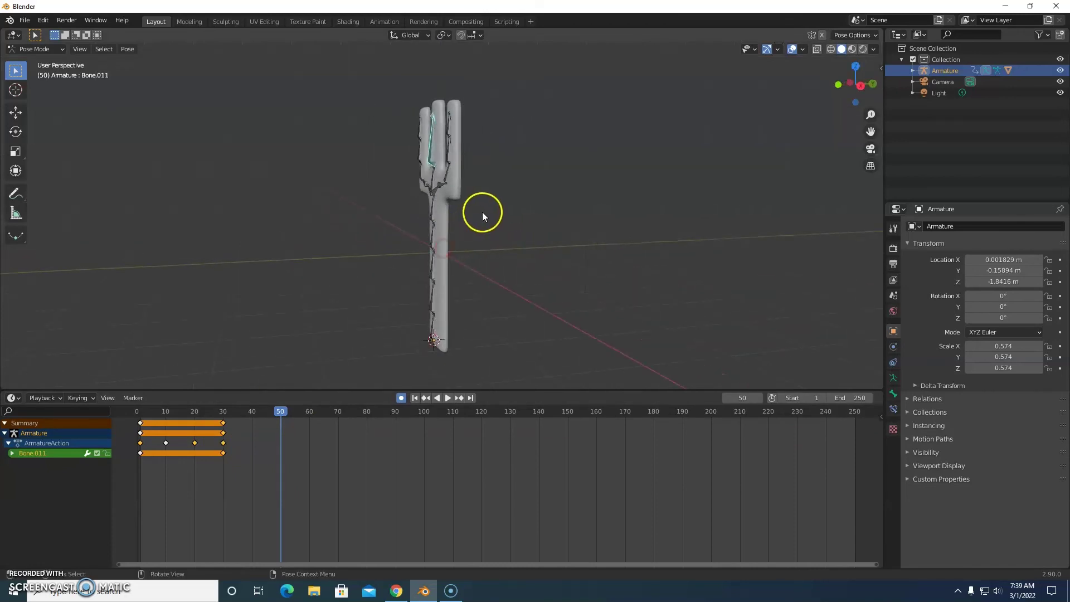
key(r)
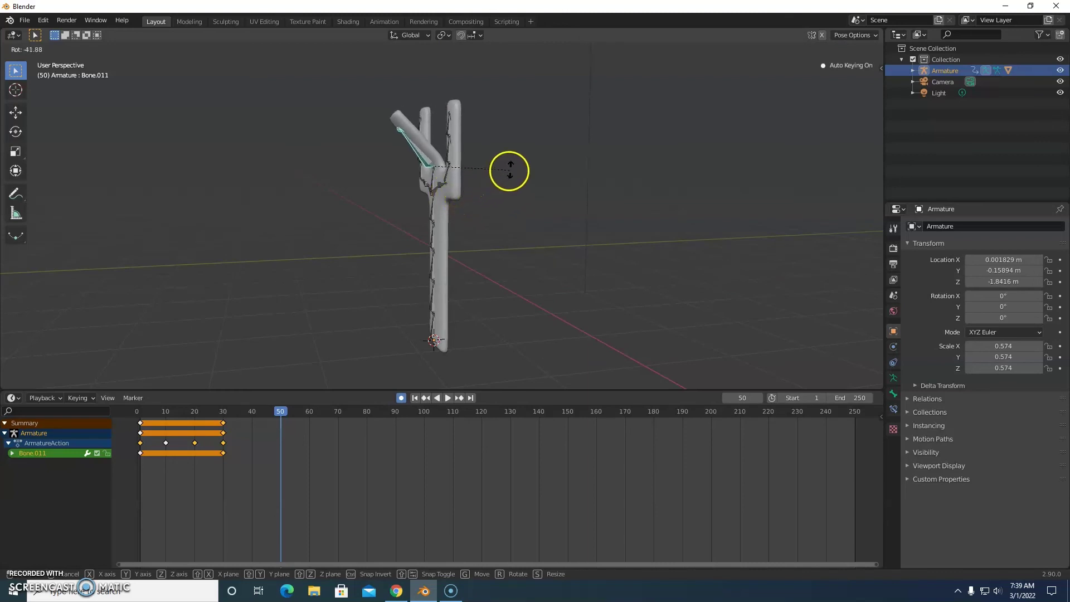
click(531, 148)
- Duplicate the middle-tine bone's frame 30 rest-pose keyframes to frame 70
mouse_move(284, 411)
mouse_down()
mouse_move(137, 413)
mouse_move(224, 413)
mouse_up()
click(223, 450)
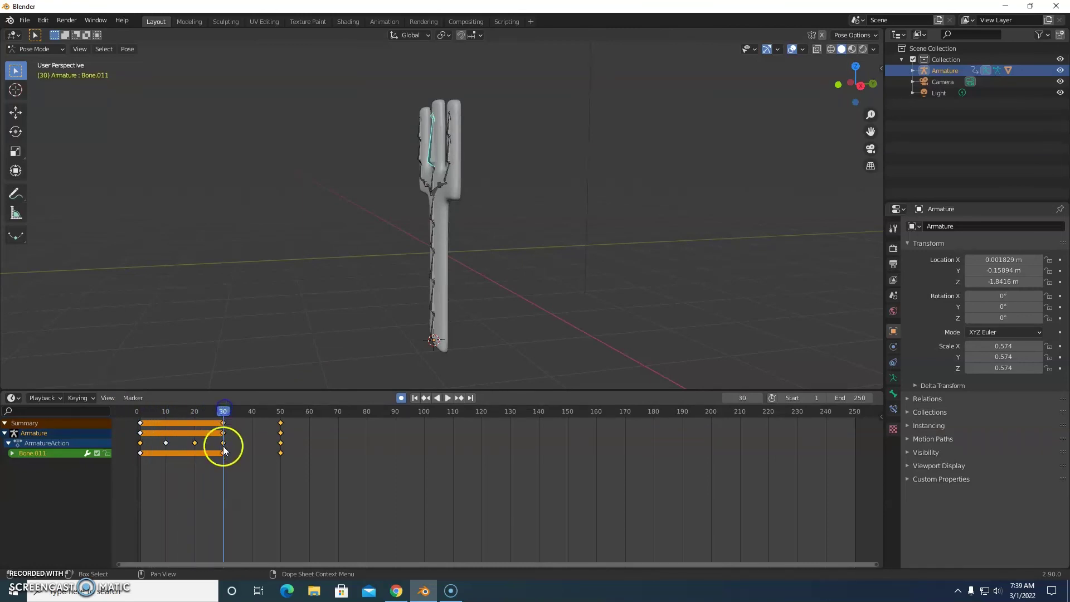
drag(226, 413, 280, 417)
click(243, 460)
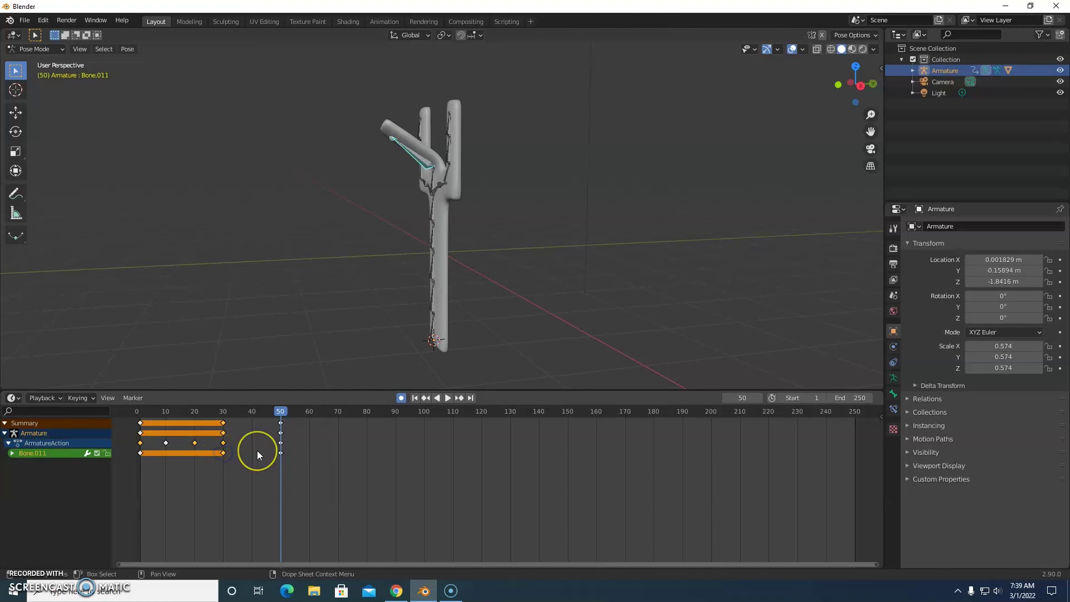
key(g)
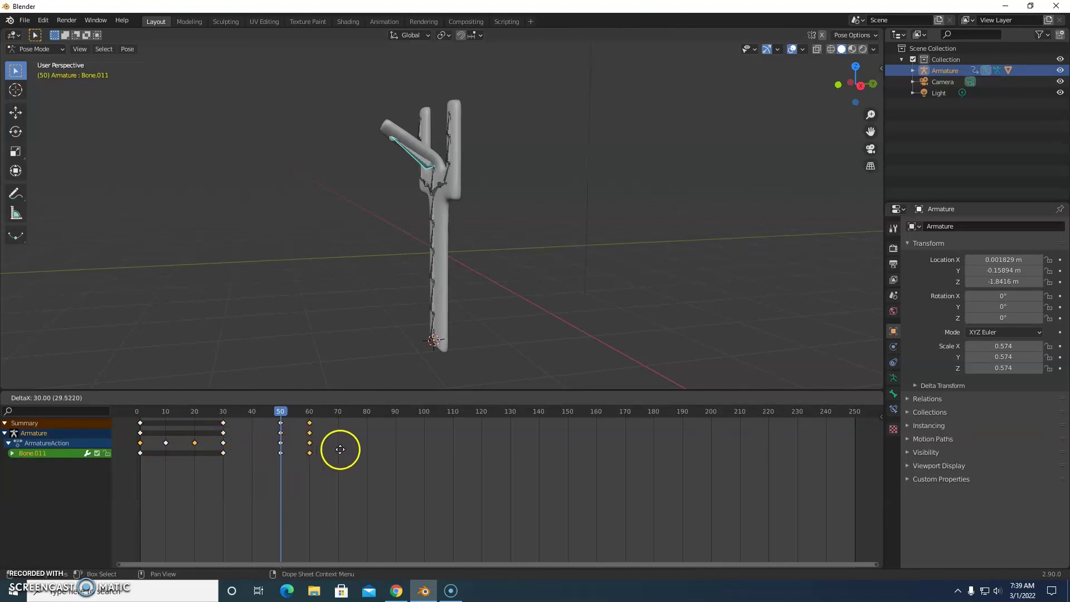
click(370, 448)
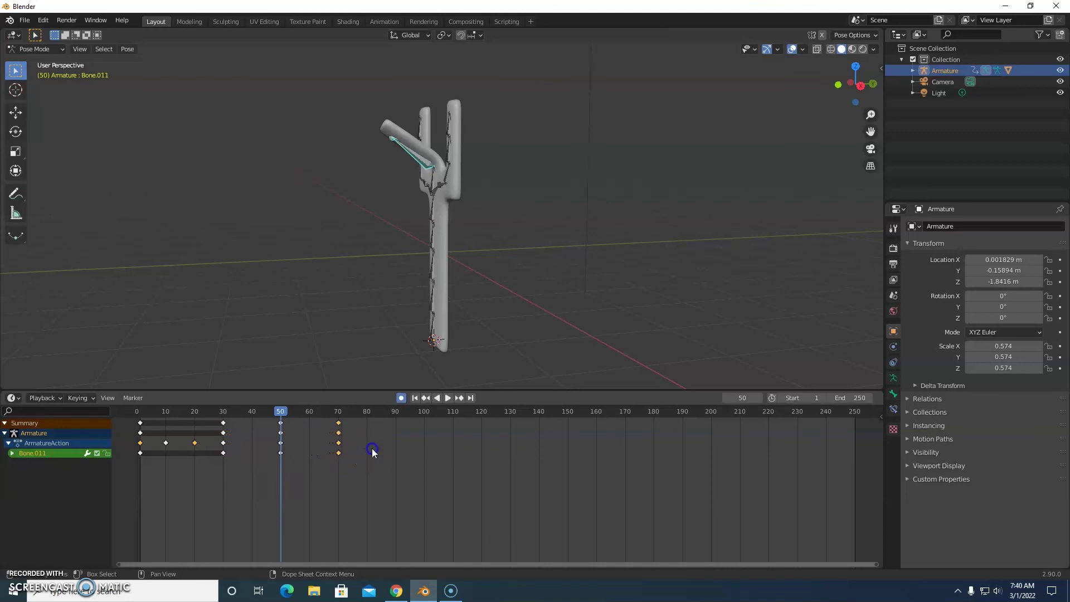
click(307, 426)
- Preview the tine animation in front view from frame 0 until past the last keyframes
drag(283, 413, 322, 410)
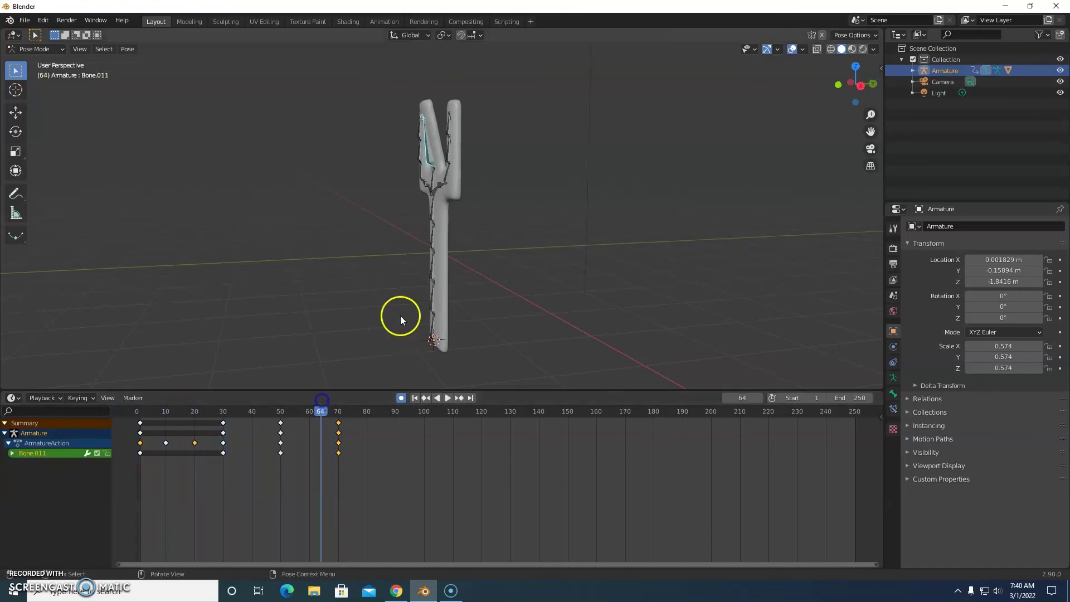
click(837, 85)
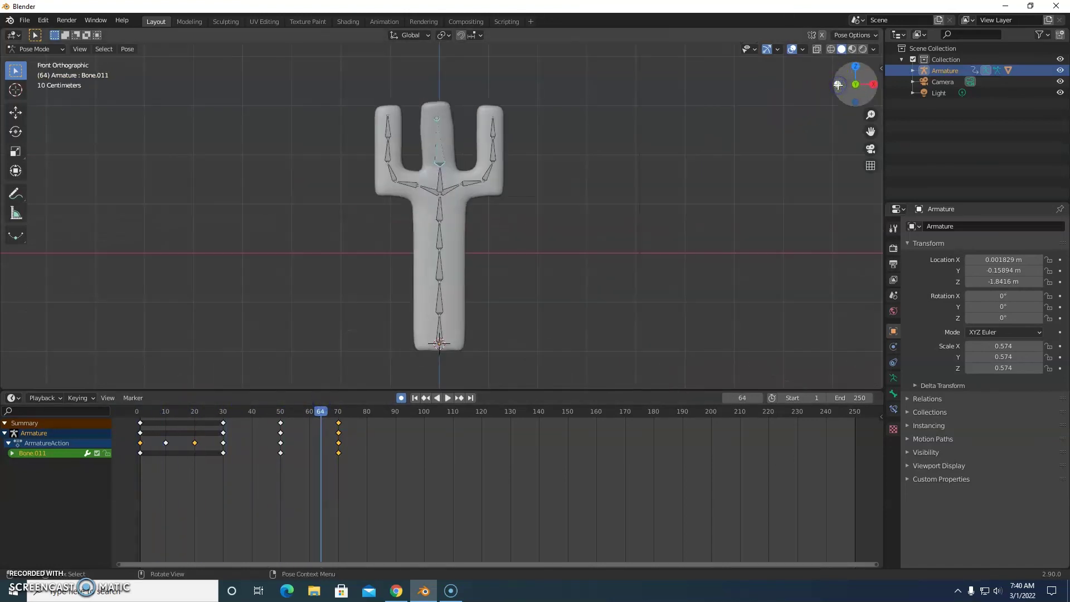
drag(325, 411, 137, 411)
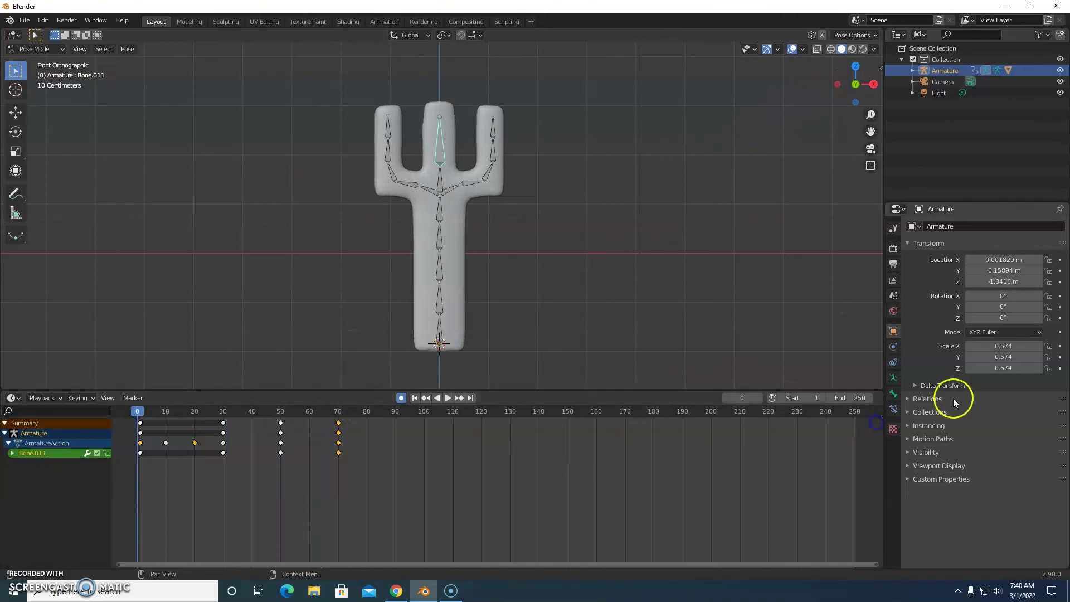
click(449, 397)
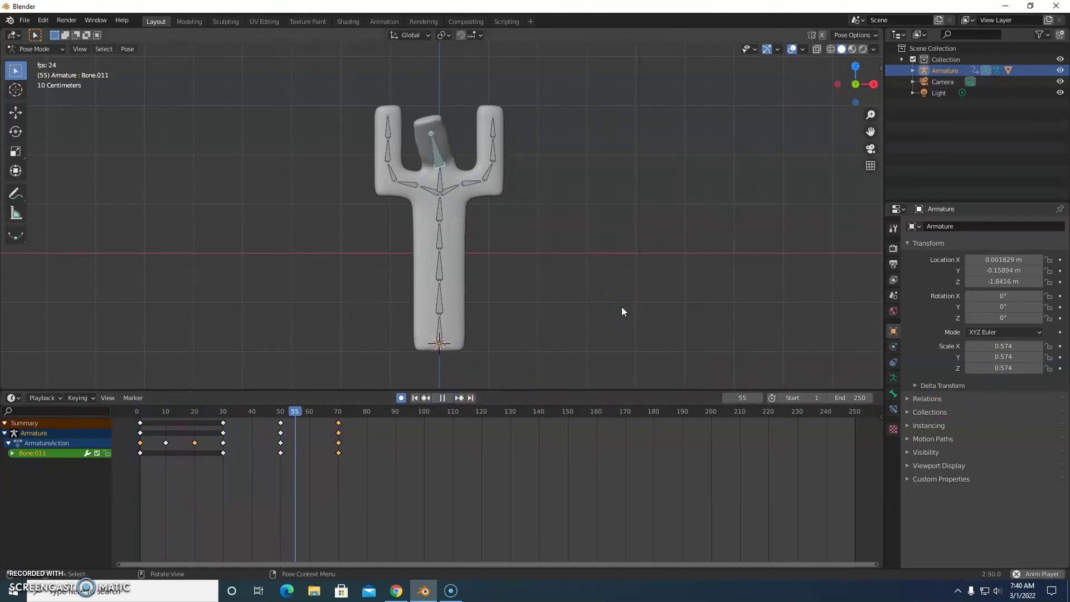
key(space)
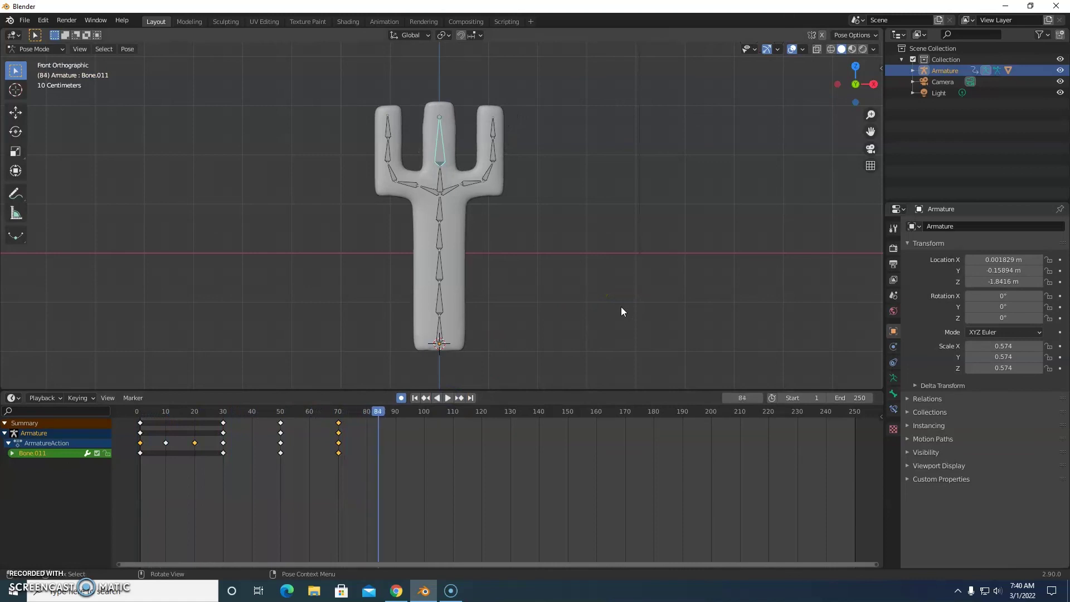
- Check the scene's output frame rate and scrub the timeline to frames 24, 48 and 72 from an angled side view
middle_drag(625, 284, 535, 282)
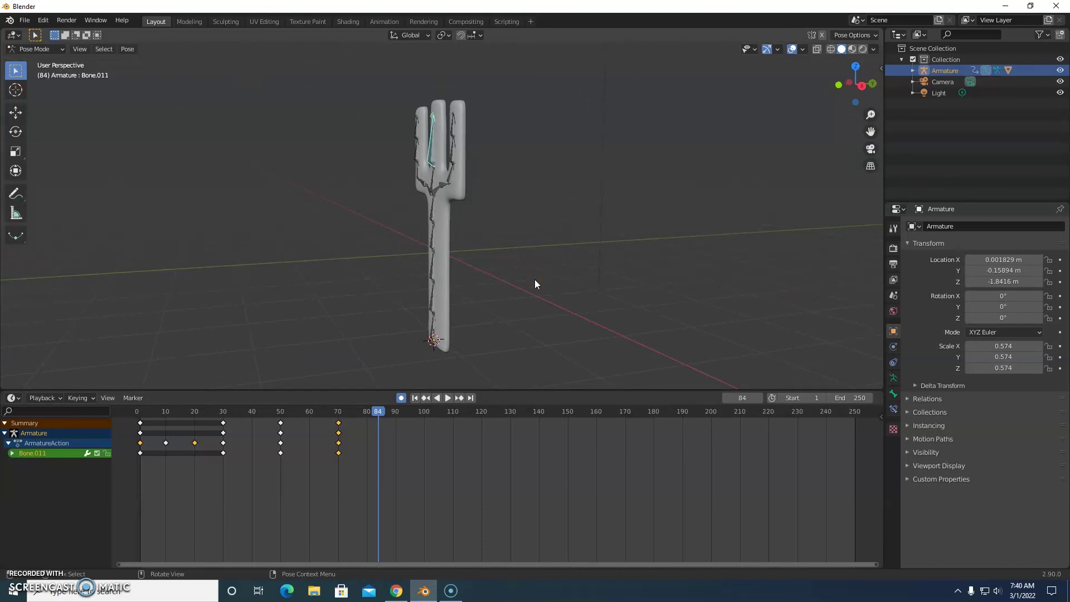
click(893, 264)
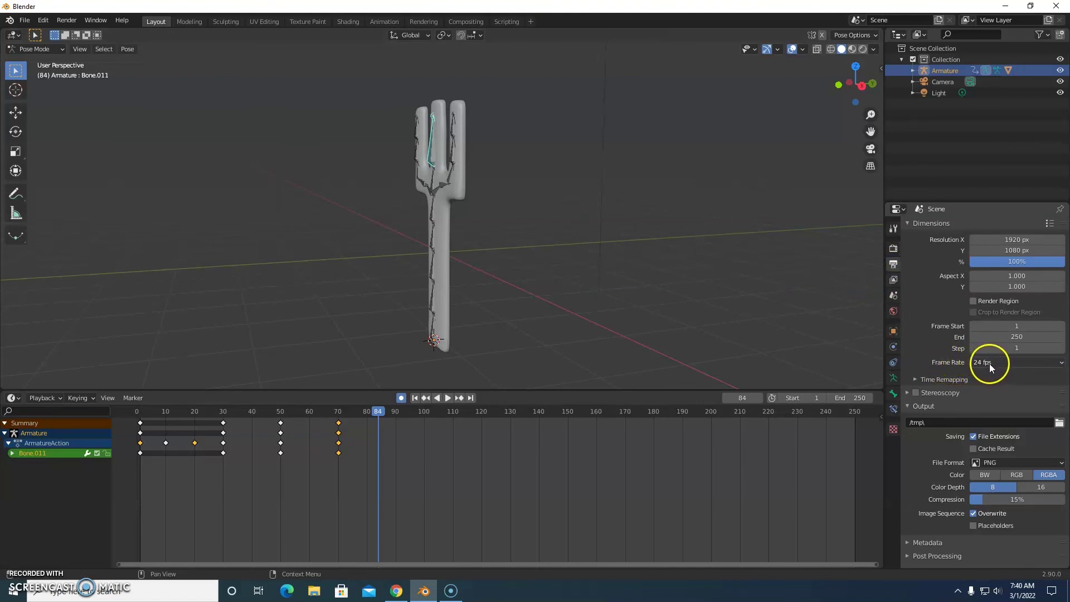
key(space)
drag(379, 410, 207, 413)
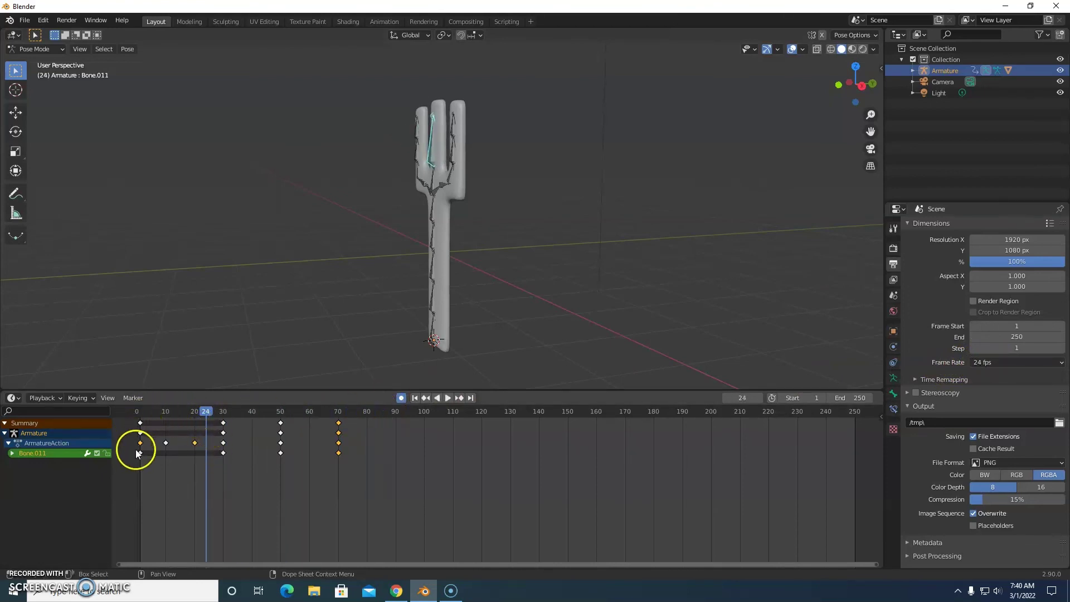
drag(206, 413, 275, 457)
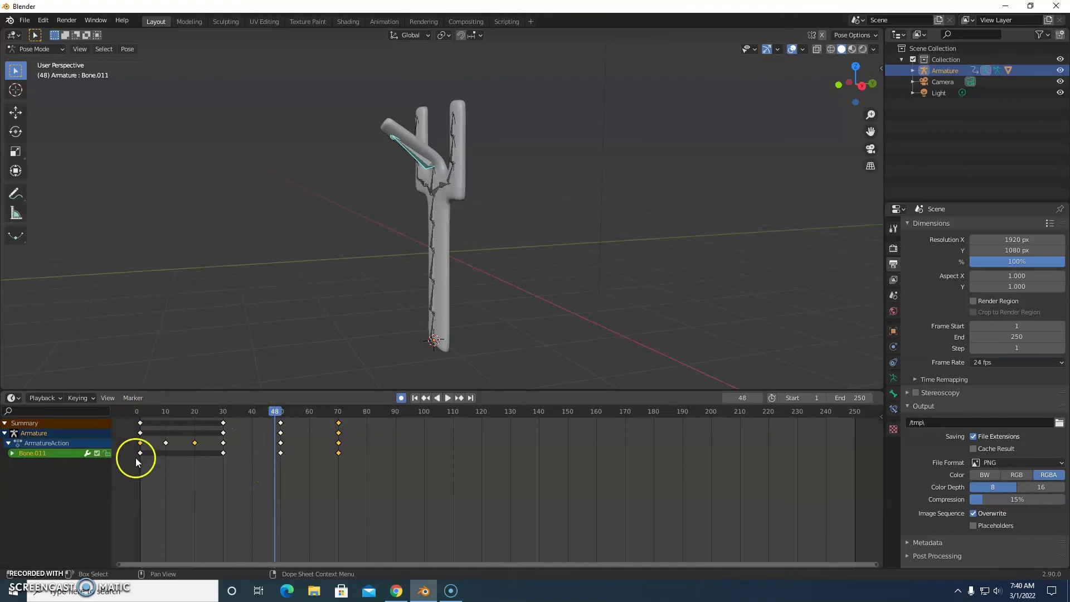
drag(280, 412, 343, 414)
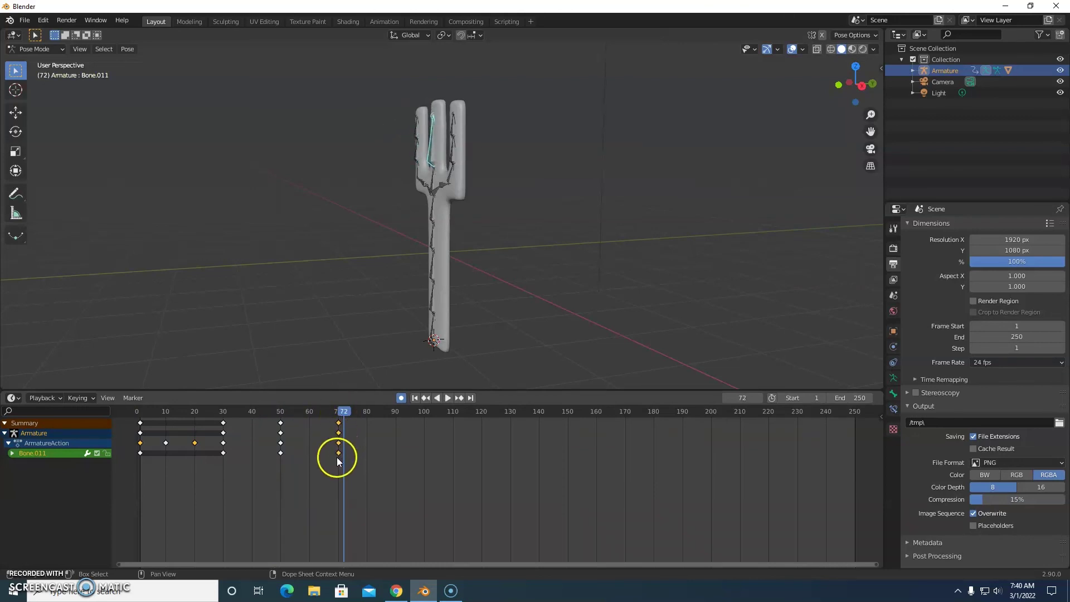
- Shift the middle-tine bone's last keyframes from frame 70 to frame 72 and check them against the playhead
drag(346, 413, 402, 413)
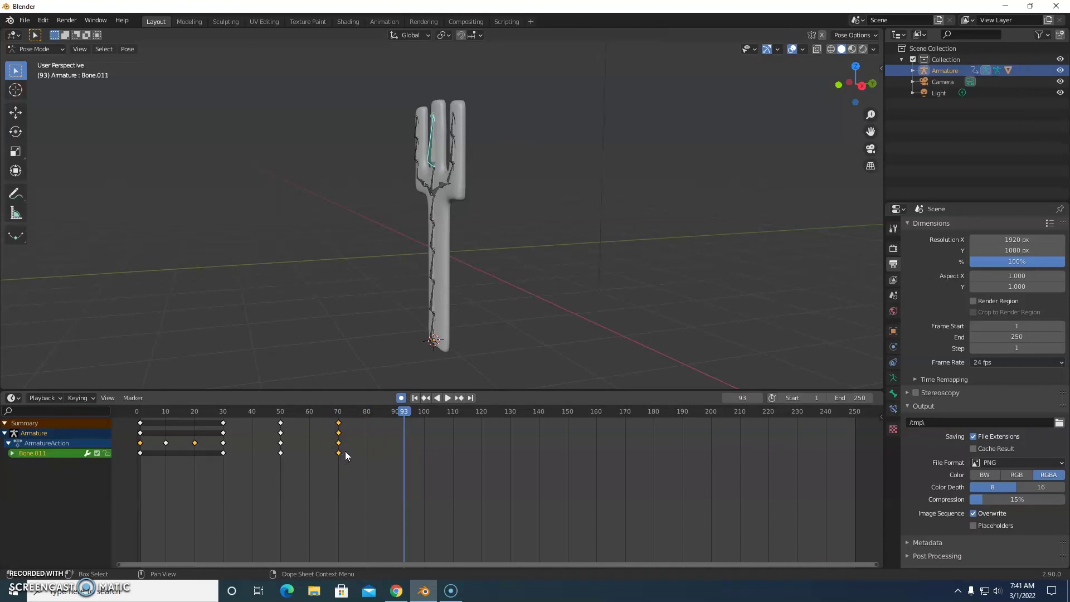
key(s)
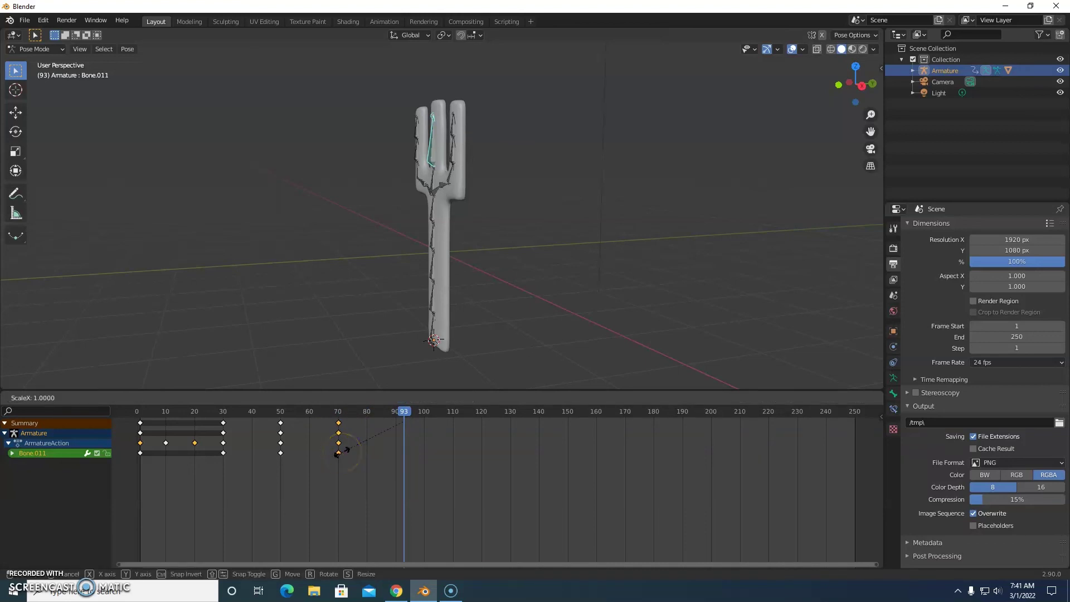
click(350, 451)
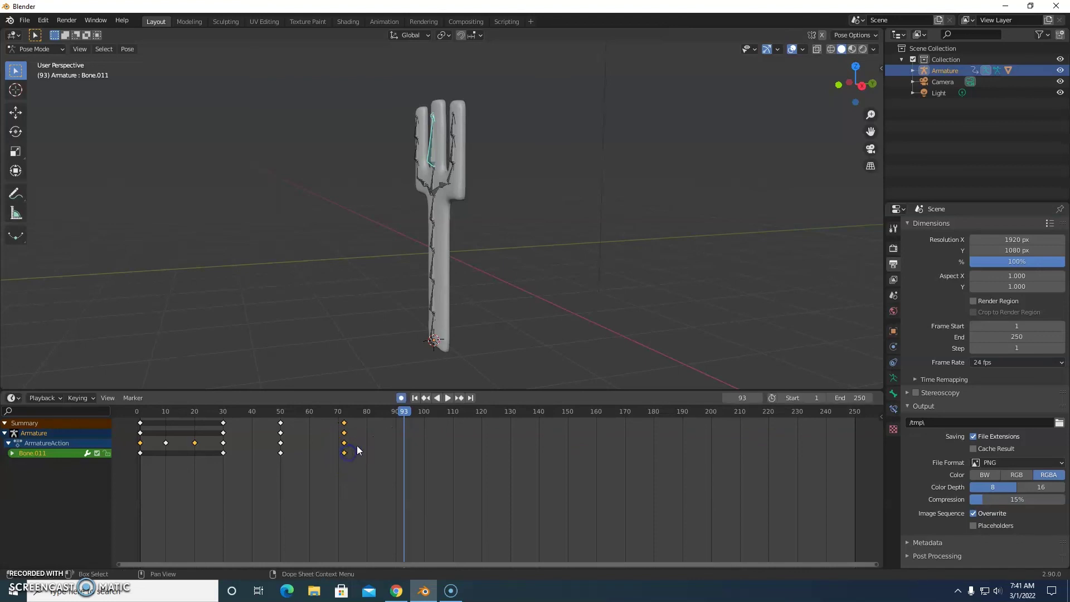
drag(404, 410, 357, 480)
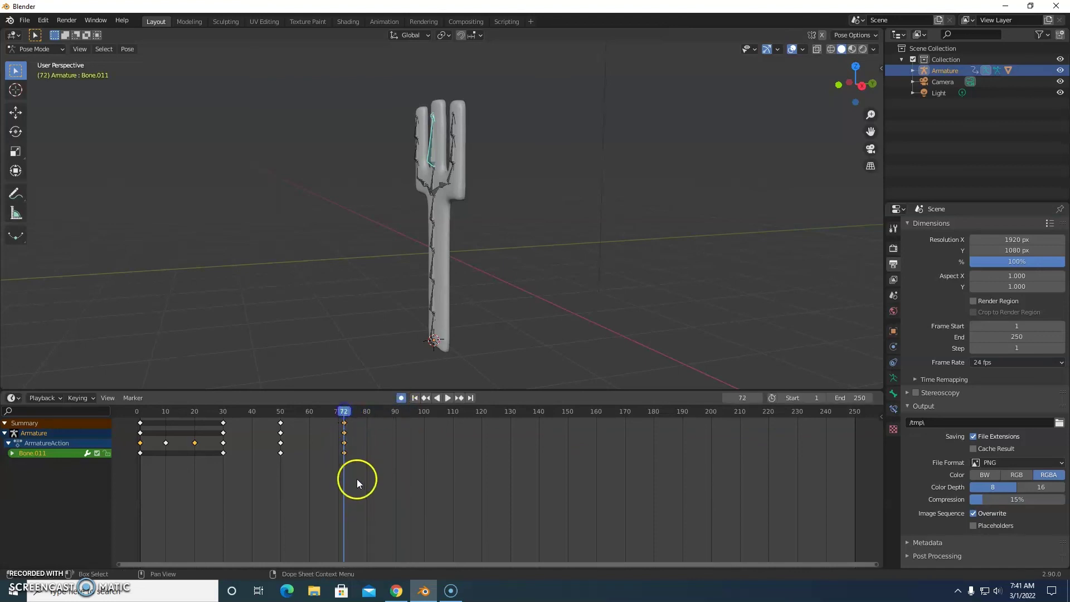
- Select the armature action's frame 20 keyframe and play the animation back from near its start
click(196, 443)
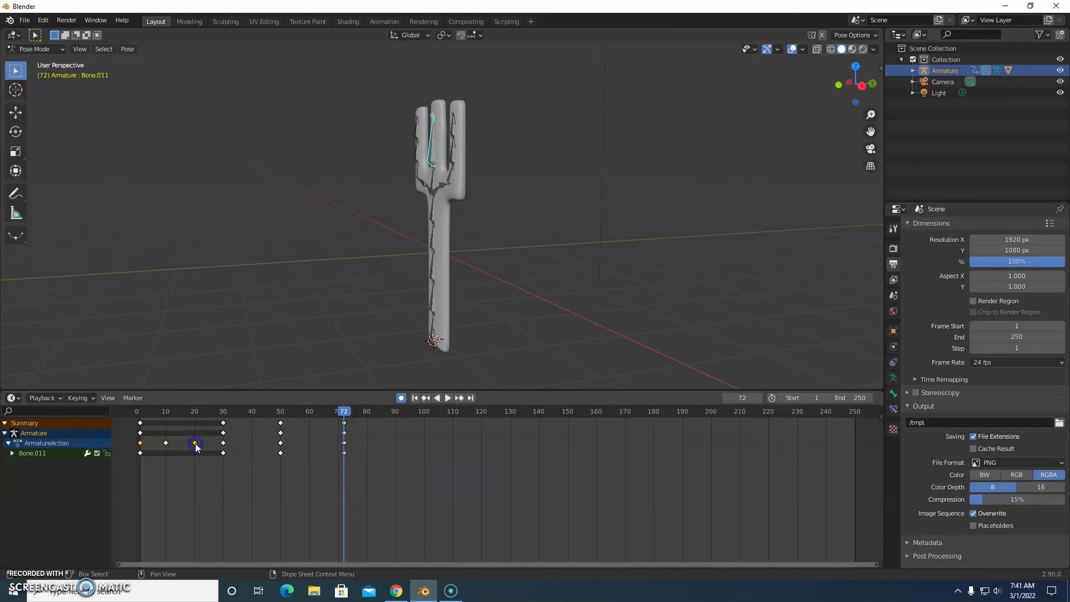
drag(341, 410, 152, 420)
key(space)
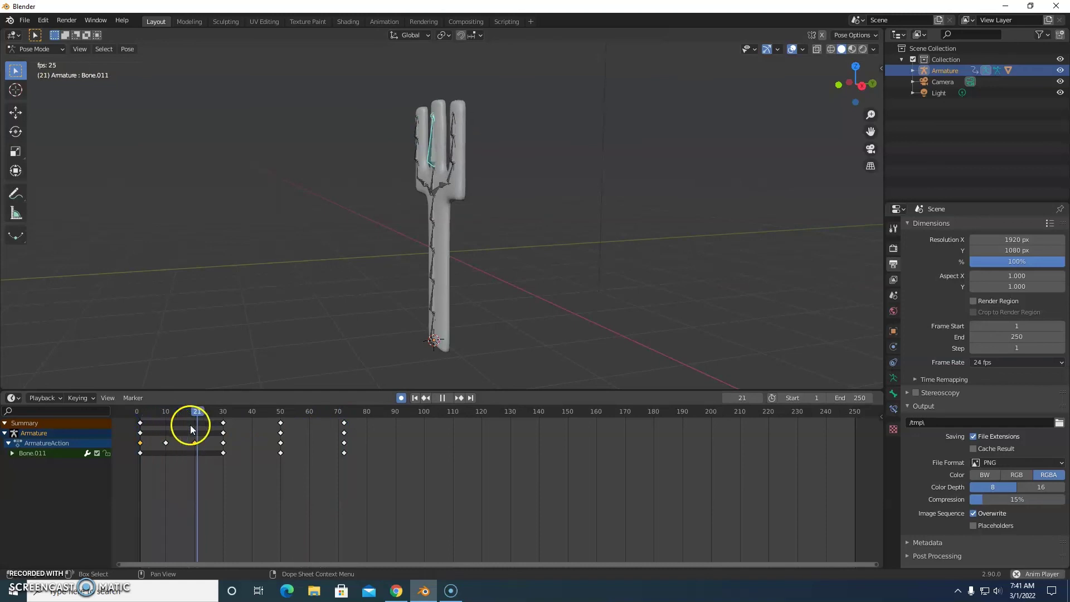